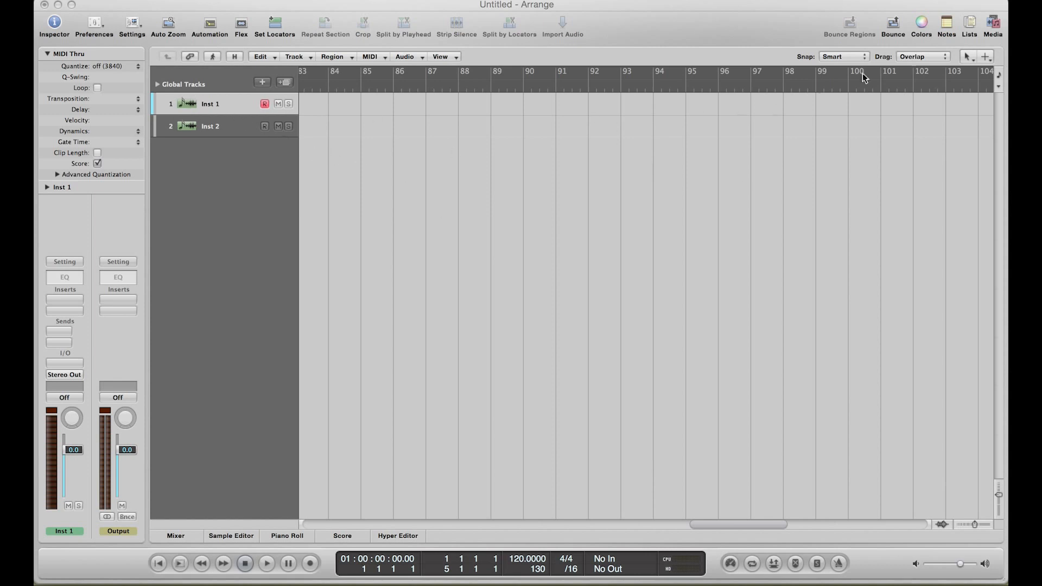
Step: Load the Pop Piano setting from the Acoustic Pianos library onto the Inst 1 track and hide the media area
{"action": "left_click", "coordinate": [996, 24]}
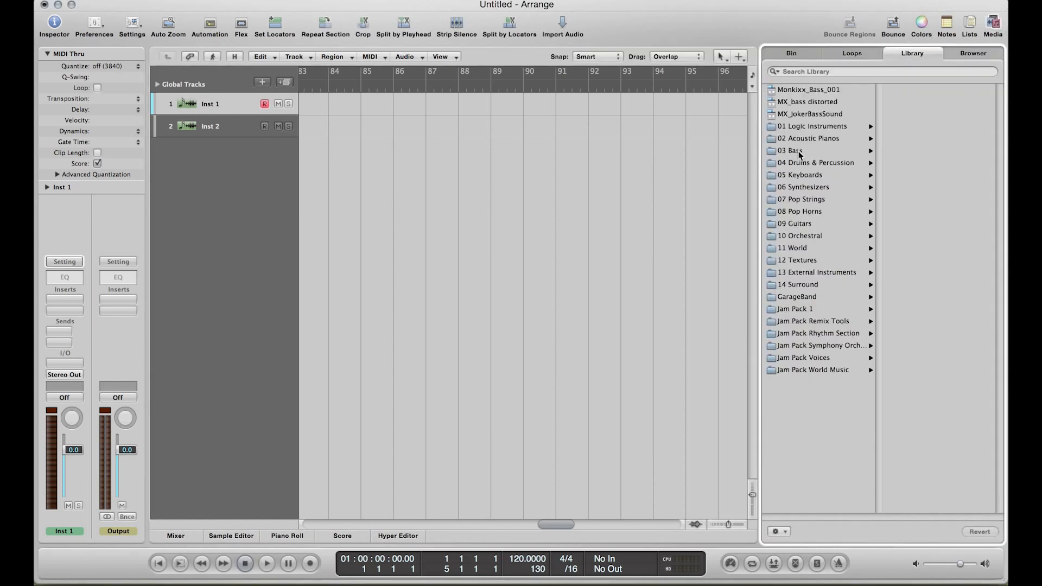
{"action": "left_click", "coordinate": [800, 137]}
{"action": "left_click", "coordinate": [926, 174]}
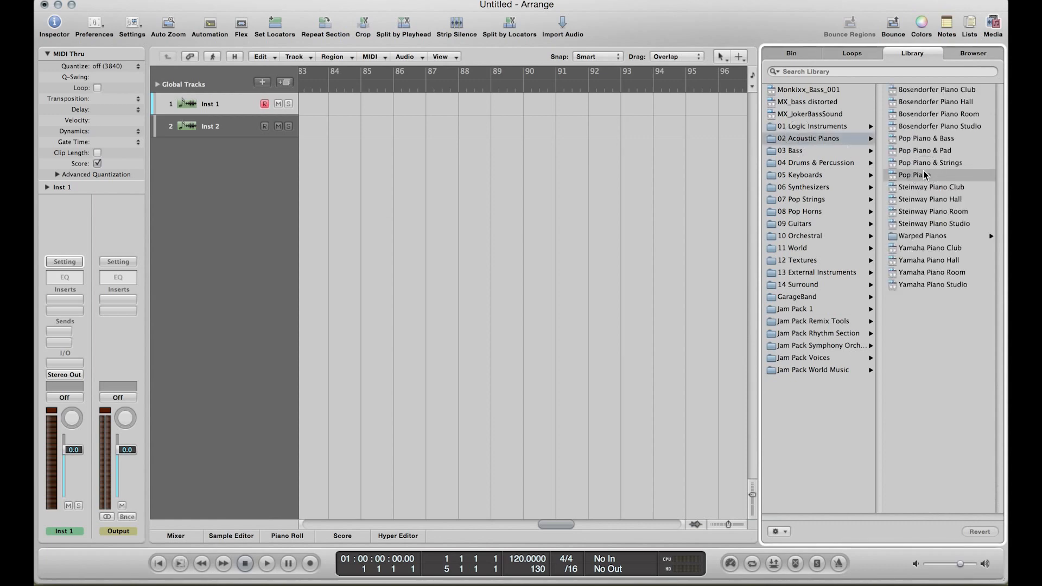
{"action": "left_click", "coordinate": [993, 23]}
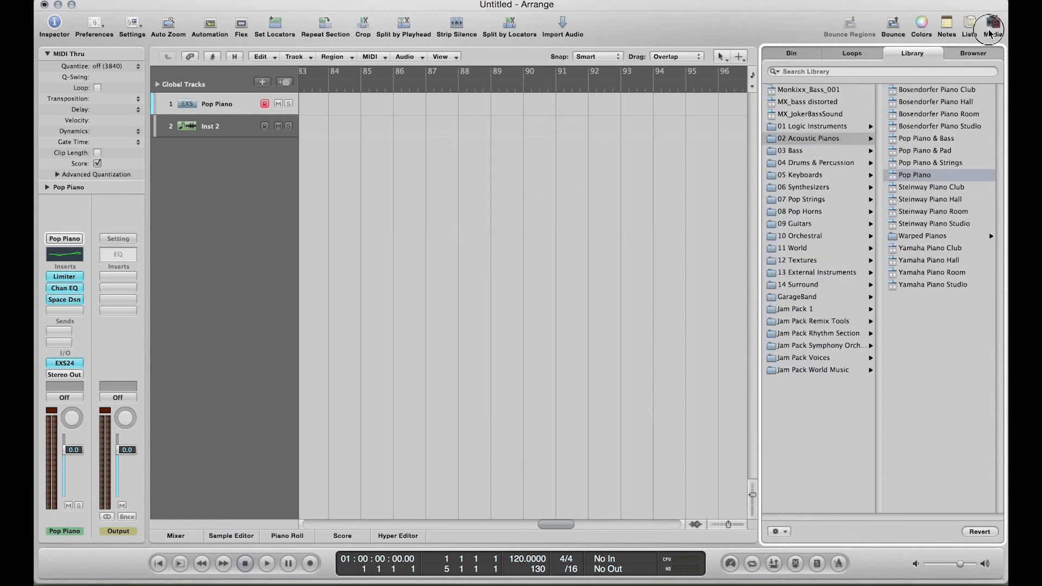
Step: Audition the note C3 on the Pop Piano track with the on-screen musical typing keyboard
{"action": "key", "text": "super+k"}
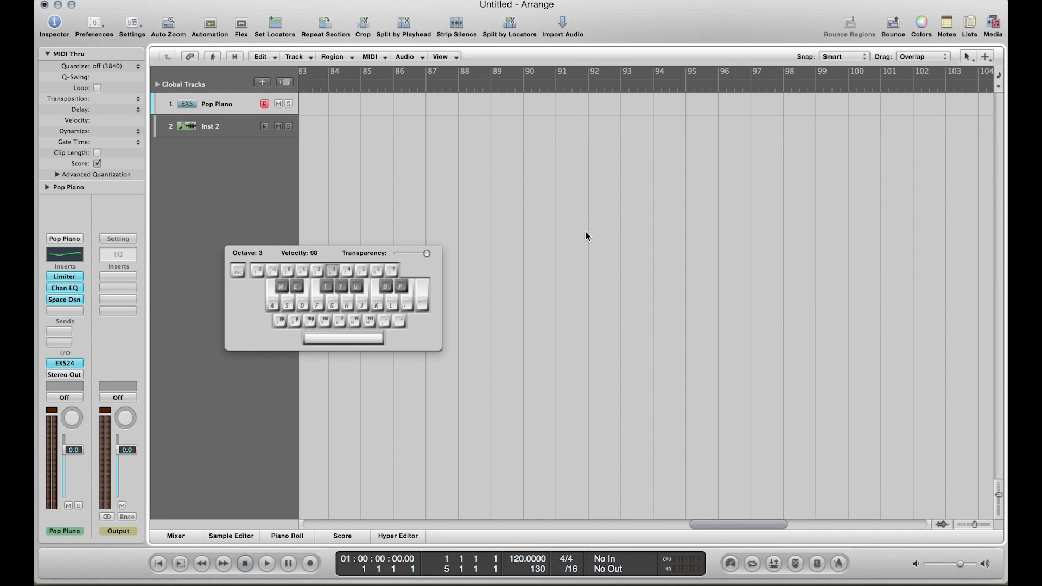
{"action": "key", "text": "a"}
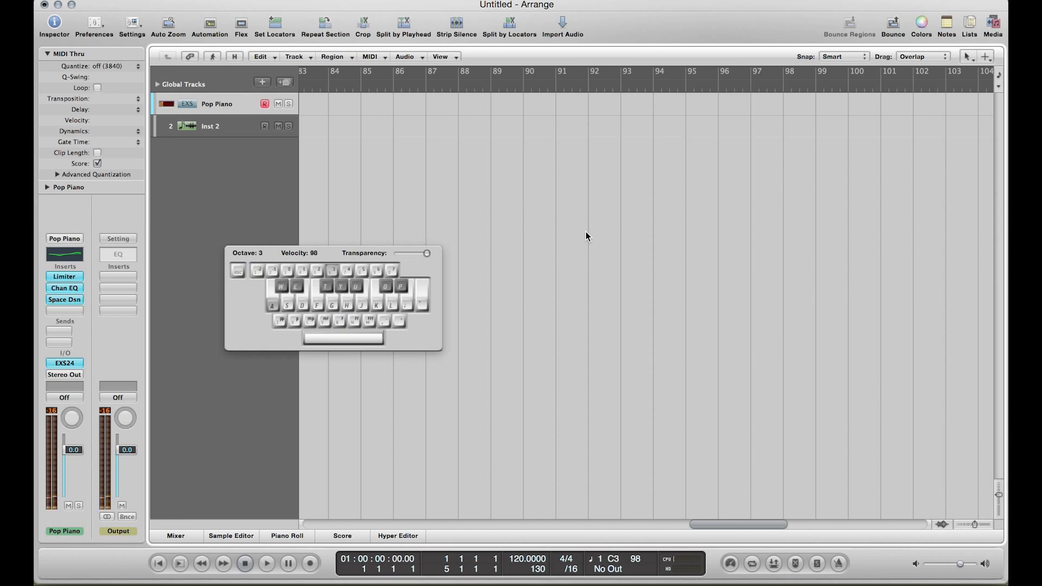
{"action": "key", "text": "super+k"}
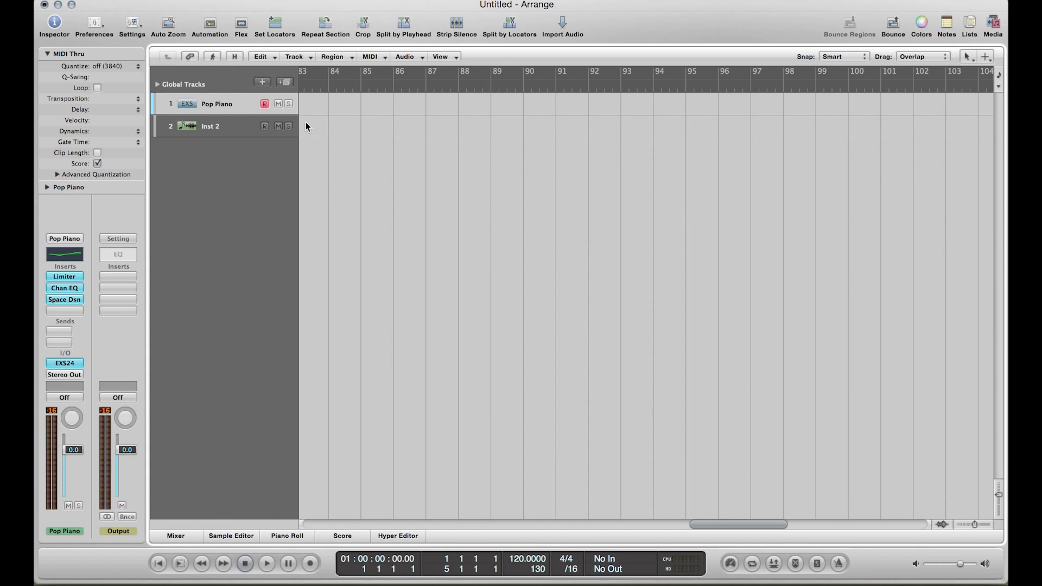
Step: Open the Environment window and move it to a convenient place over the Arrange window
{"action": "left_click", "coordinate": [255, 2]}
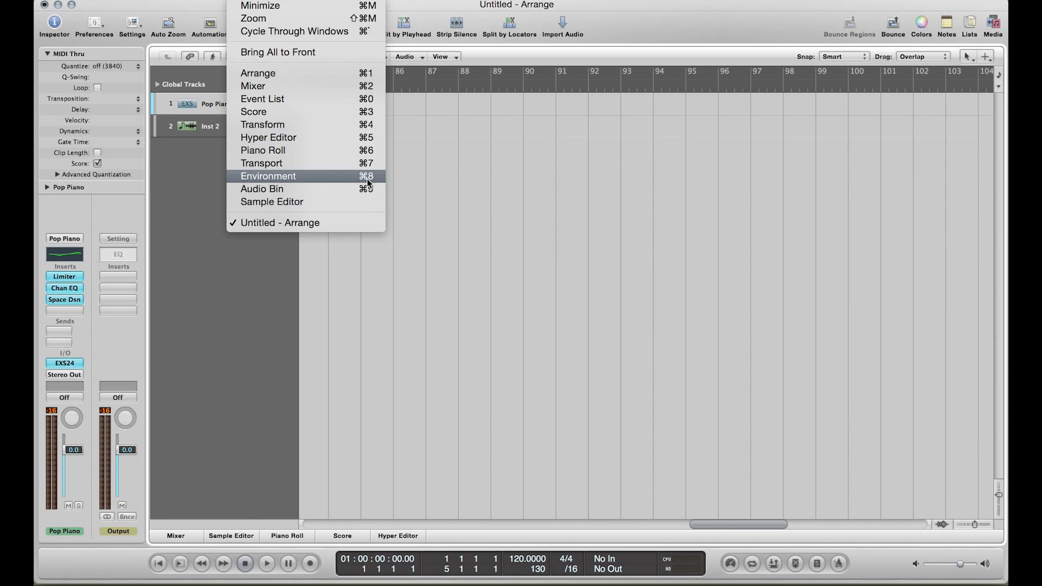
{"action": "left_click", "coordinate": [298, 179]}
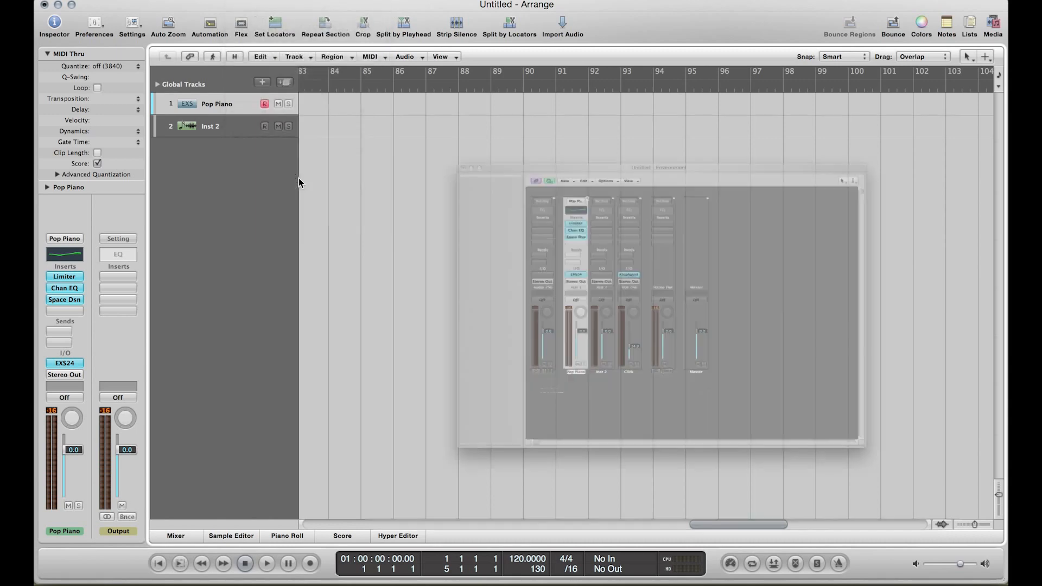
{"action": "left_click_drag", "start_coordinate": [569, 76], "coordinate": [487, 61]}
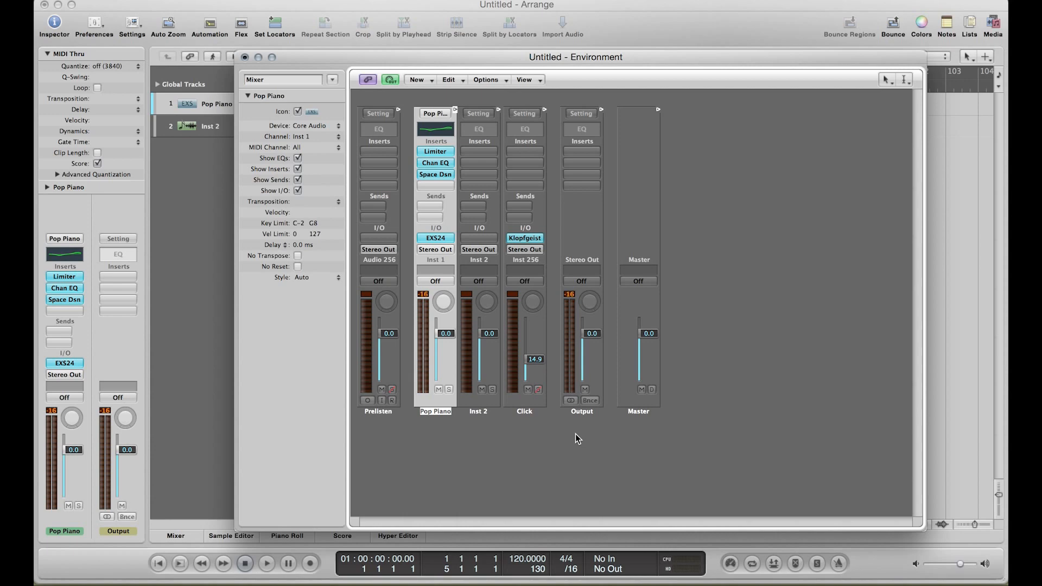
Step: Add a Chord Memorizer object in the empty area beyond the Master strip and cable its output to the Pop Piano channel strip
{"action": "left_click", "coordinate": [417, 81]}
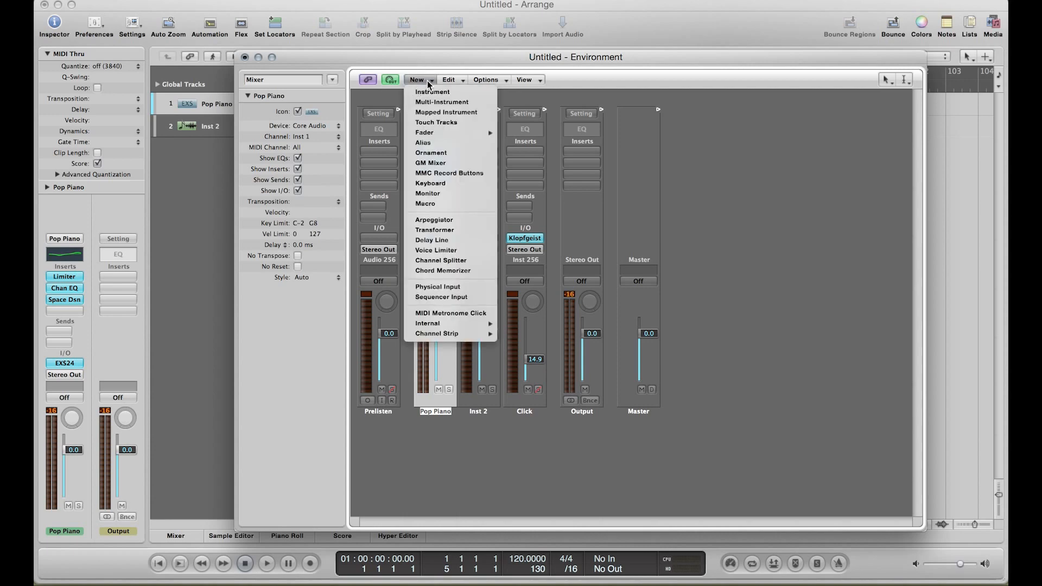
{"action": "left_click", "coordinate": [452, 272]}
{"action": "left_click_drag", "start_coordinate": [679, 148], "coordinate": [712, 191]}
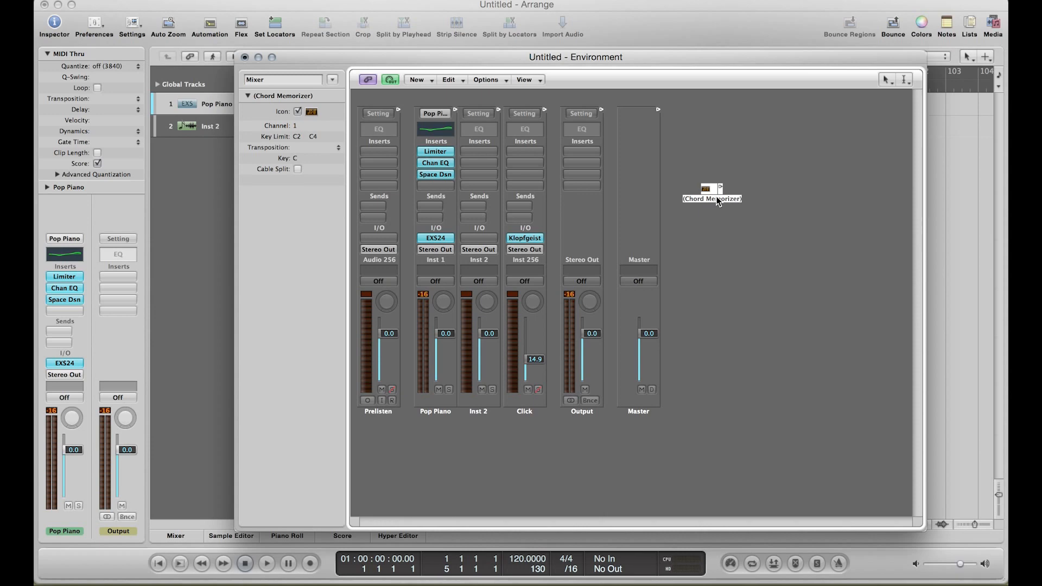
{"action": "left_click_drag", "start_coordinate": [720, 187], "coordinate": [435, 122]}
Step: Define the Chord Memorizer's chord for trigger note C3 as C2, C3, E3, G3, C4, C5 and C6
{"action": "double_click", "coordinate": [709, 192]}
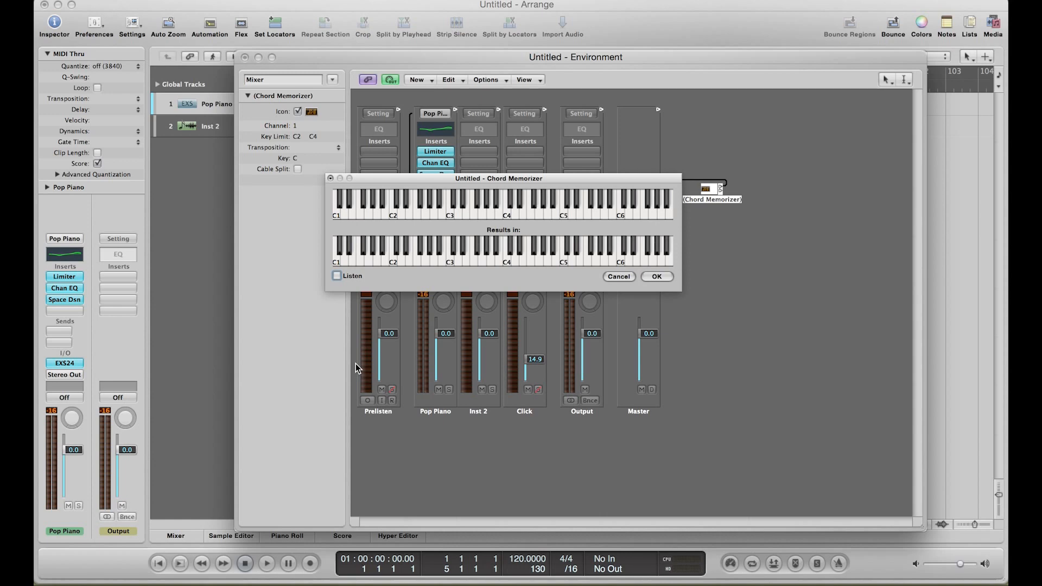
{"action": "left_click", "coordinate": [449, 217]}
{"action": "left_click", "coordinate": [482, 260]}
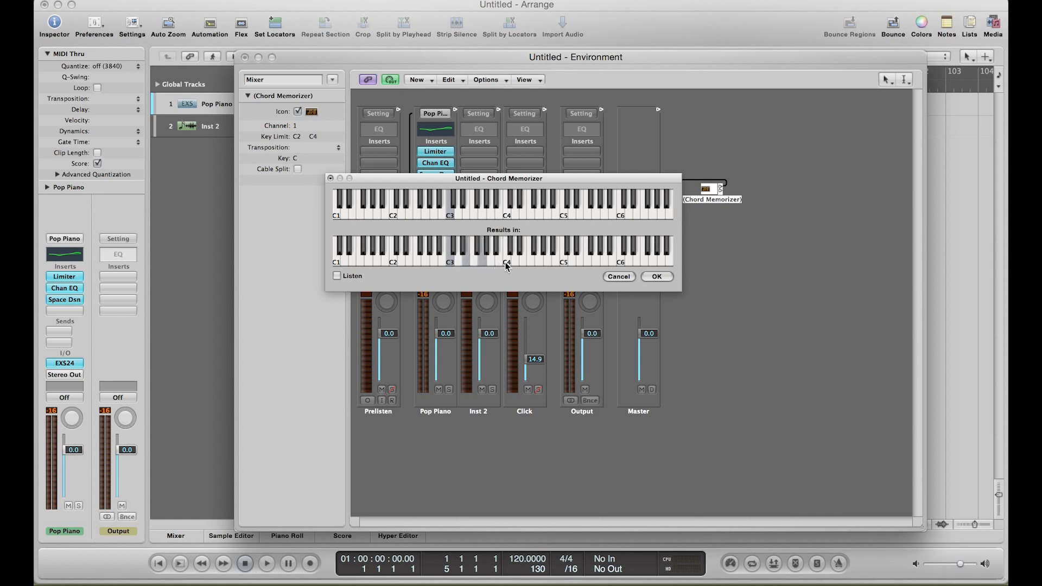
{"action": "left_click", "coordinate": [565, 261]}
{"action": "left_click", "coordinate": [620, 261]}
{"action": "left_click", "coordinate": [394, 264]}
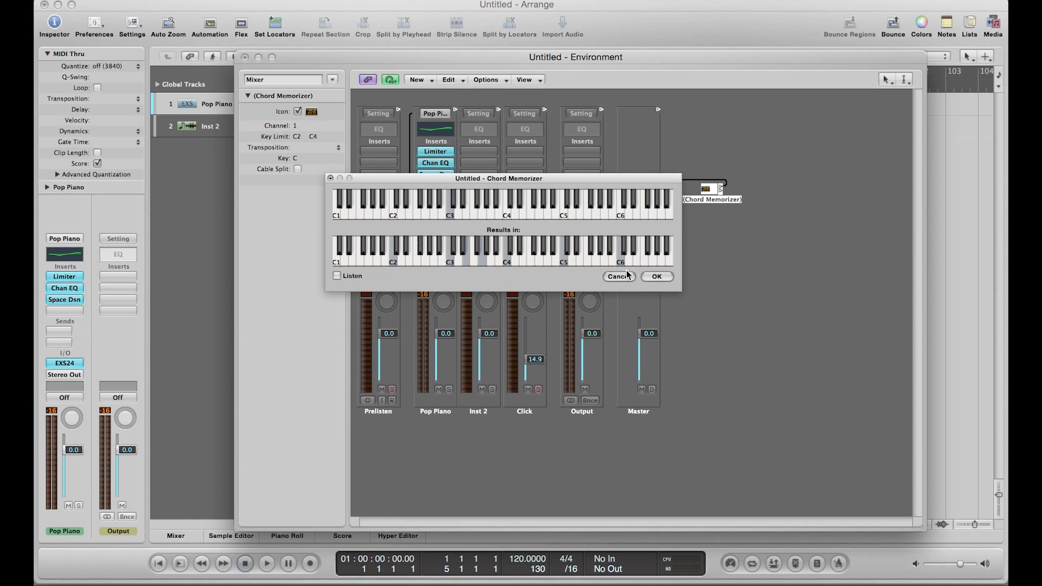
{"action": "left_click", "coordinate": [657, 276]}
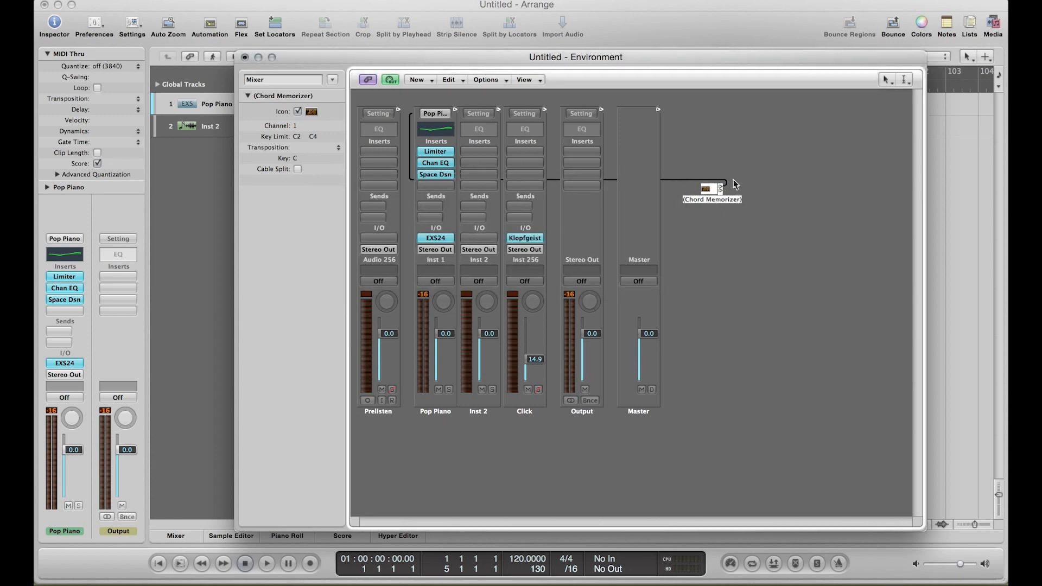
{"action": "left_click", "coordinate": [180, 178]}
{"action": "left_click", "coordinate": [205, 126]}
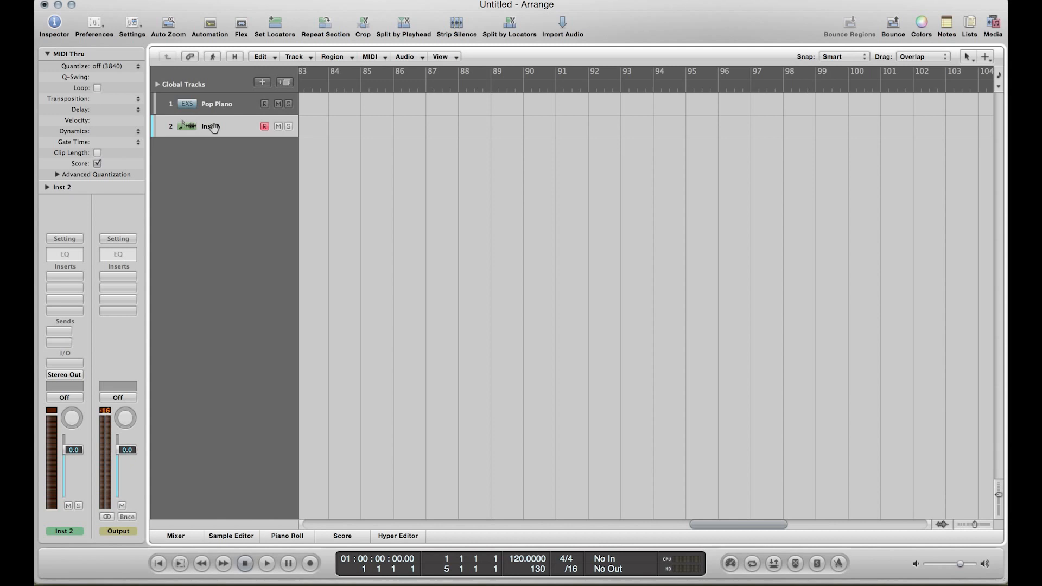
{"action": "right_click", "coordinate": [214, 129]}
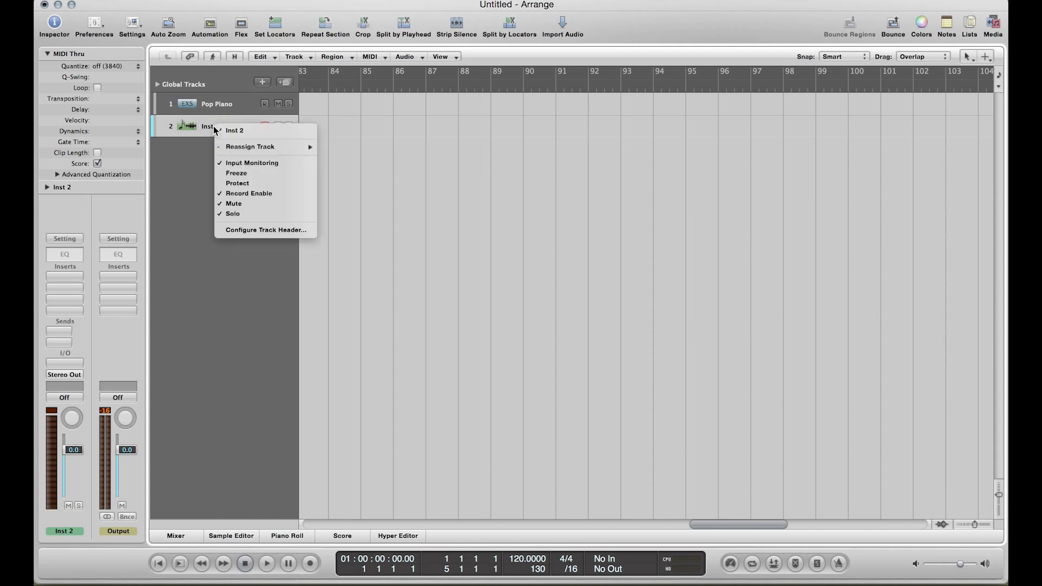
{"action": "mouse_move", "coordinate": [274, 146]}
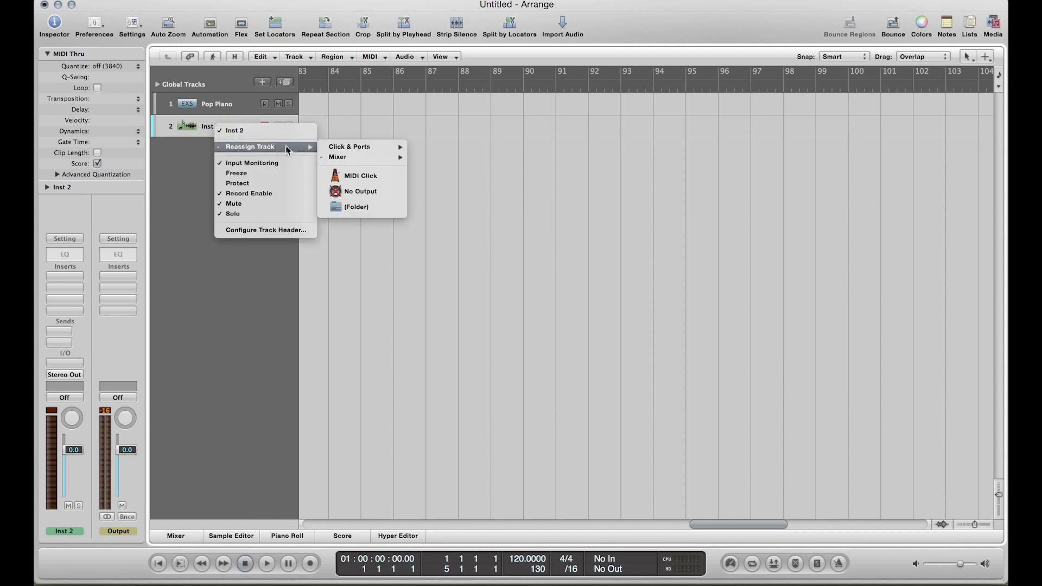
{"action": "mouse_move", "coordinate": [333, 160]}
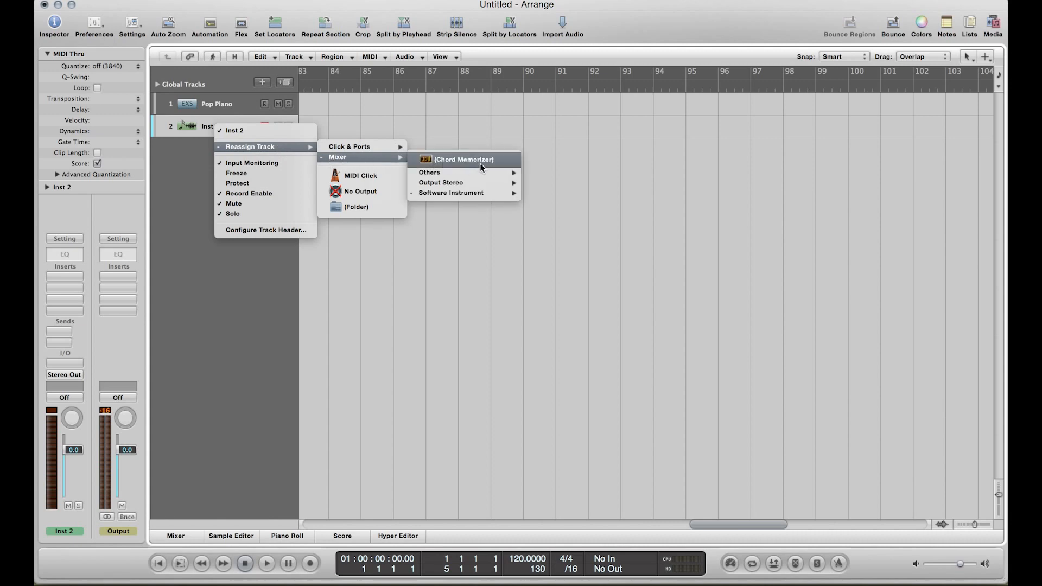
{"action": "left_click", "coordinate": [232, 312]}
Step: Create a new Arrange track from the Chord Memorizer object in the Environment window and select that track
{"action": "key", "text": "ctrl+Up"}
{"action": "left_click", "coordinate": [780, 276]}
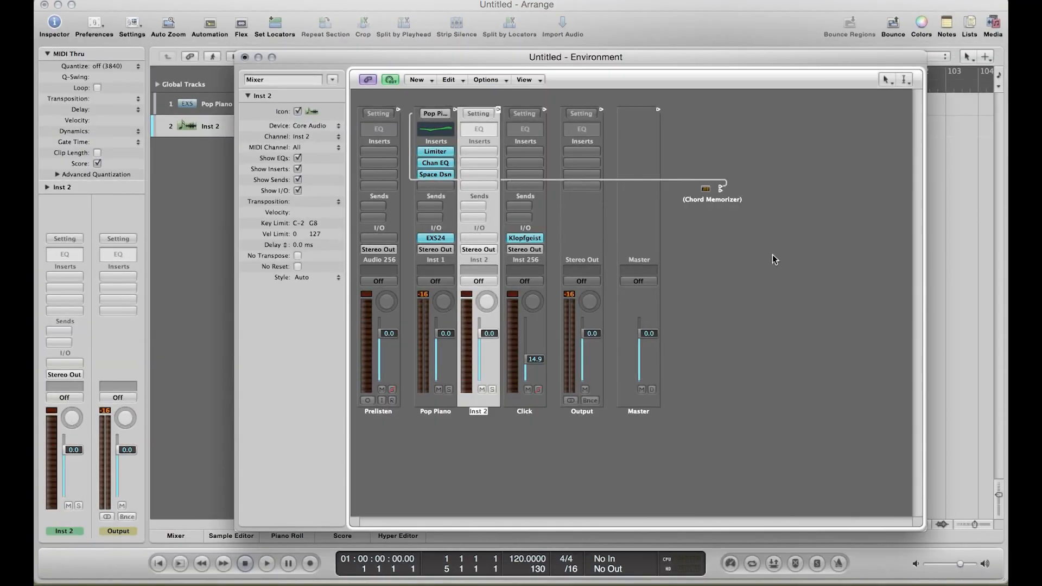
{"action": "left_click", "coordinate": [705, 191]}
{"action": "left_click_drag", "start_coordinate": [705, 191], "coordinate": [205, 206]}
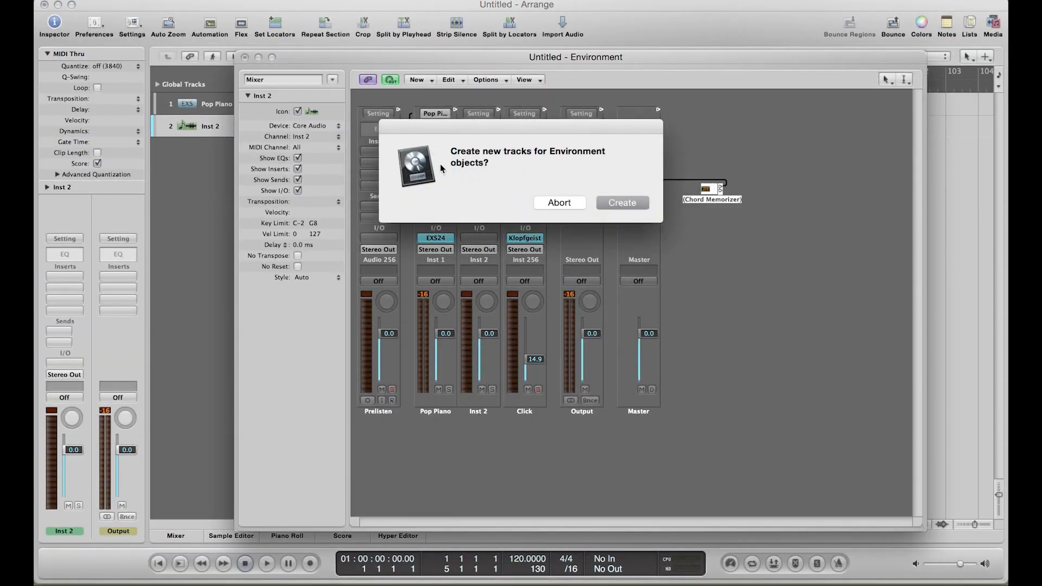
{"action": "left_click", "coordinate": [628, 205]}
{"action": "left_click", "coordinate": [185, 151]}
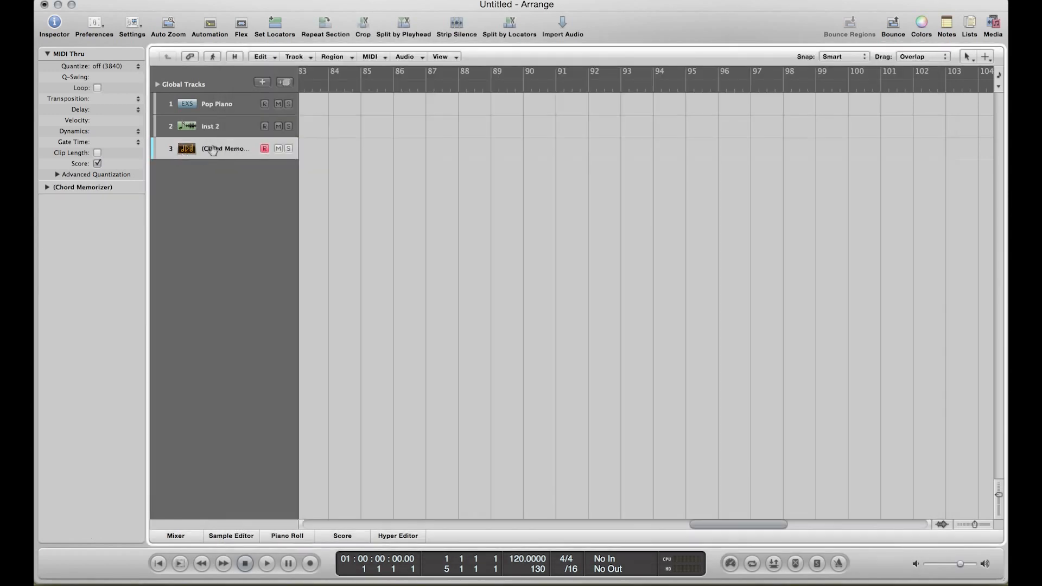
Step: Test the Chord Memorizer track by playing the note C in octaves 3, 4 and 2 with the musical typing keyboard
{"action": "key", "text": "Caps_Lock"}
{"action": "key", "text": "Caps_Lock"}
{"action": "key", "text": "Caps_Lock"}
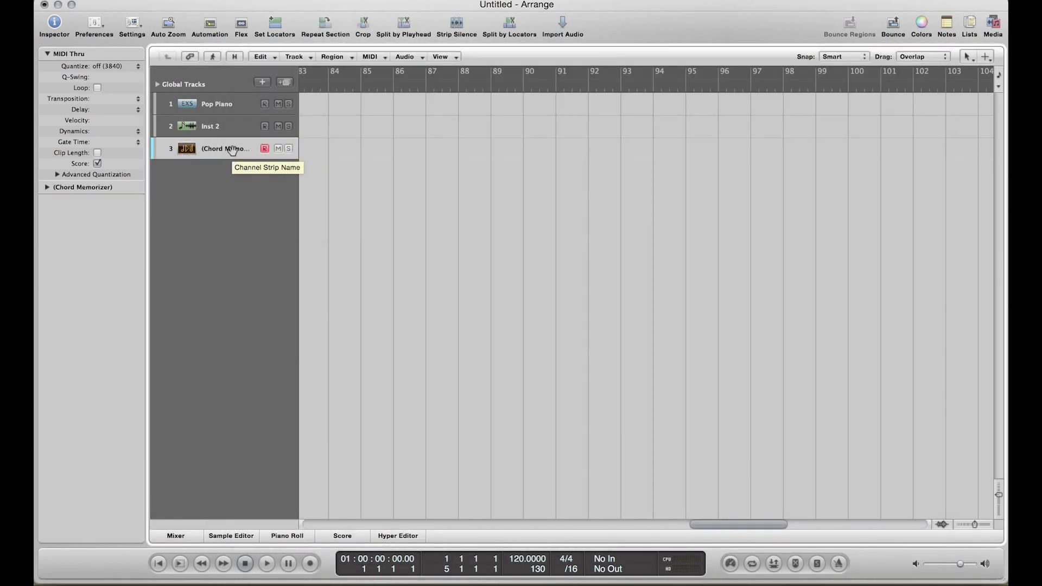
{"action": "key", "text": "a"}
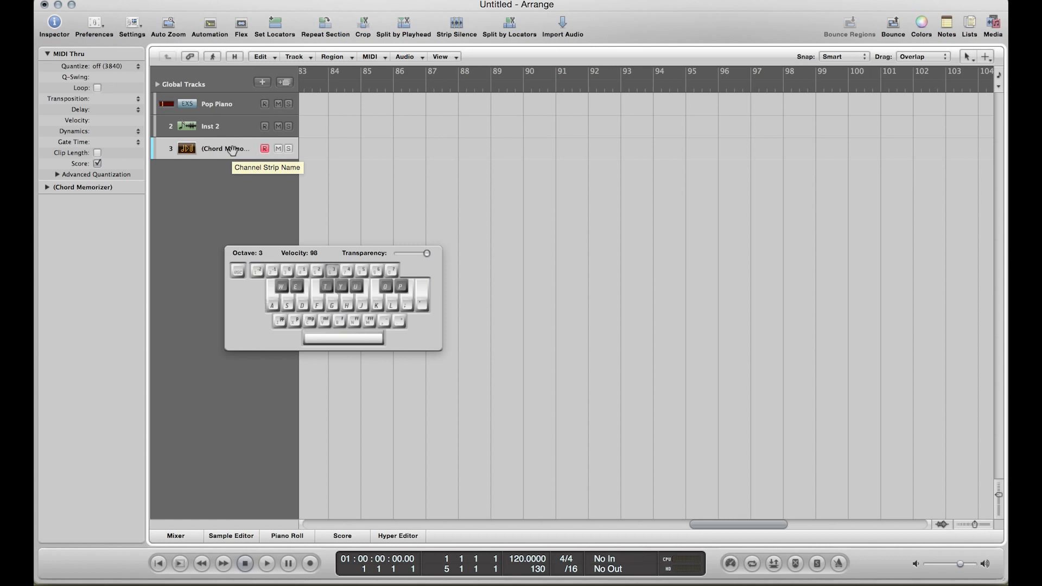
{"action": "key", "text": "a"}
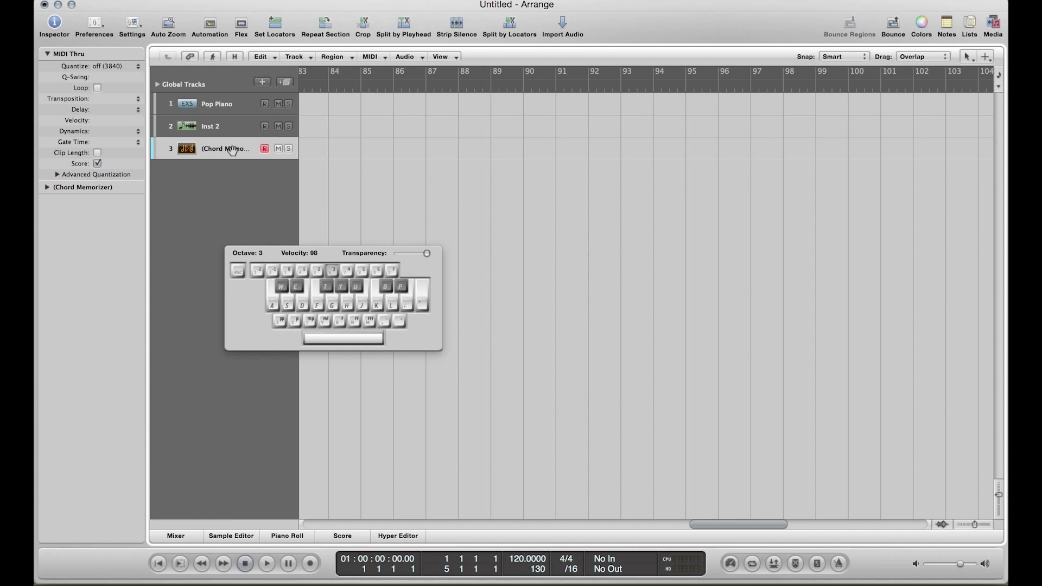
{"action": "key", "text": "x"}
{"action": "key", "text": "a"}
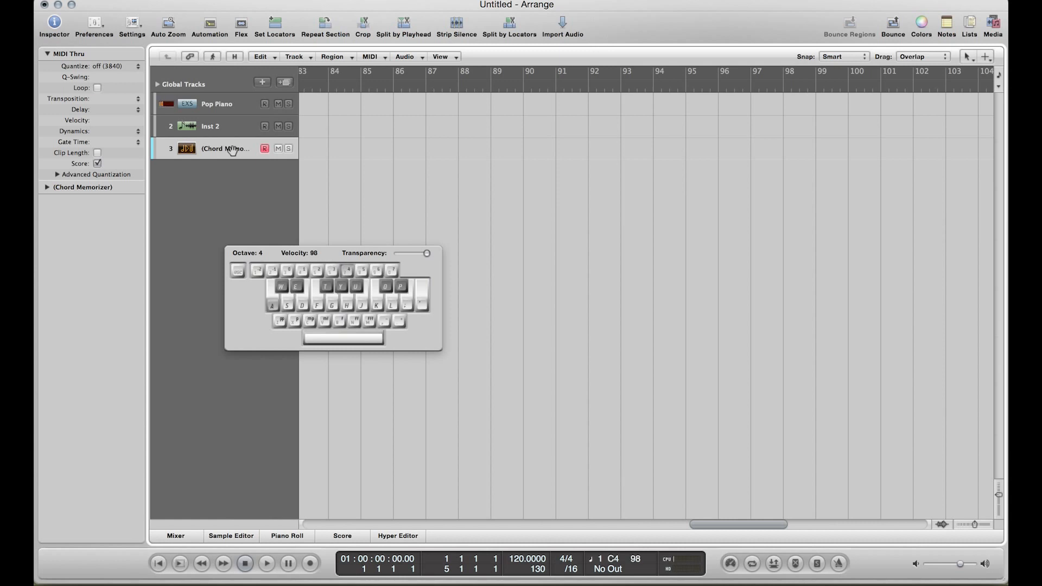
{"action": "key", "text": "z"}
{"action": "key", "text": "z"}
{"action": "key", "text": "z"}
{"action": "key", "text": "a"}
Step: Reopen the Chord Memorizer's chord editor and examine the notes assigned to triggers C3, C2, C4 and D3
{"action": "key", "text": "ctrl+Up"}
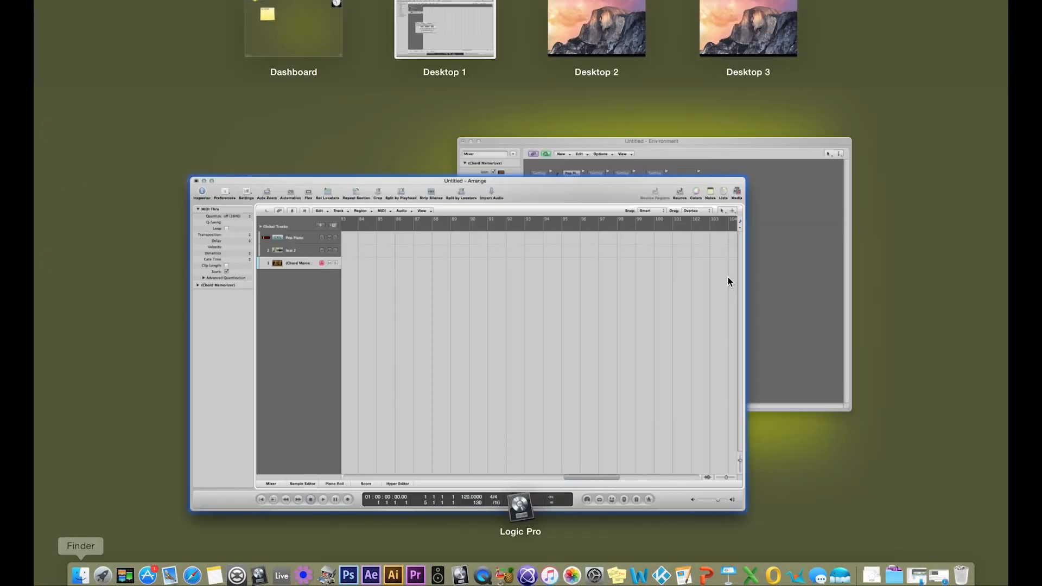
{"action": "left_click", "coordinate": [780, 277]}
{"action": "double_click", "coordinate": [705, 190]}
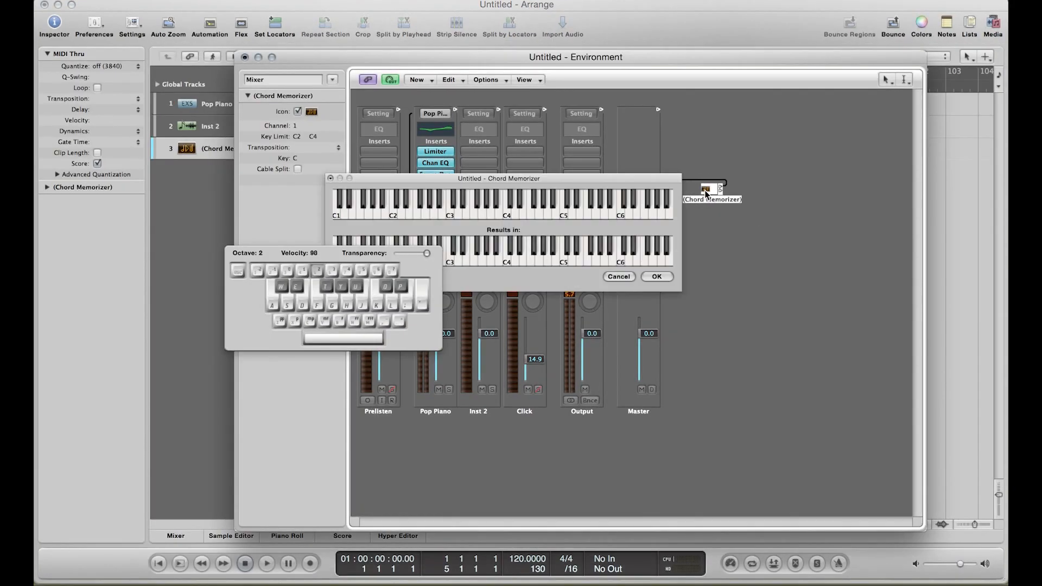
{"action": "key", "text": "Caps_Lock"}
{"action": "left_click", "coordinate": [449, 216]}
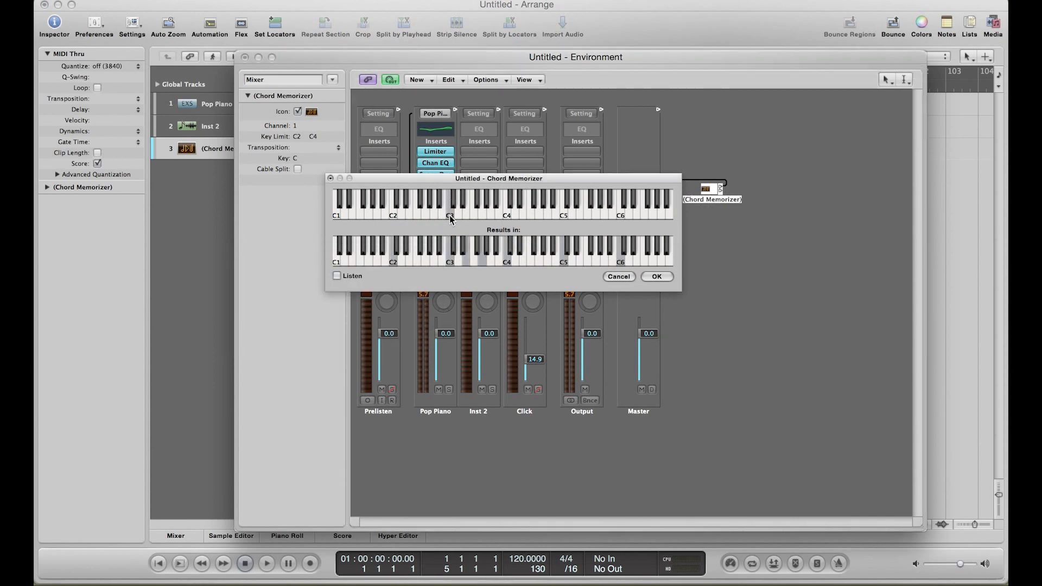
{"action": "left_click", "coordinate": [395, 217]}
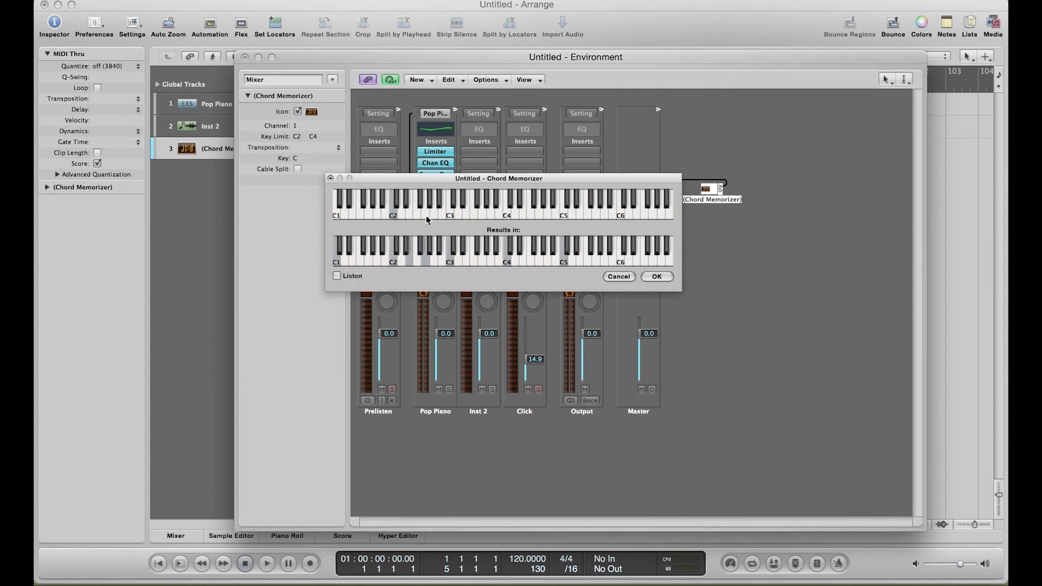
{"action": "left_click", "coordinate": [504, 217]}
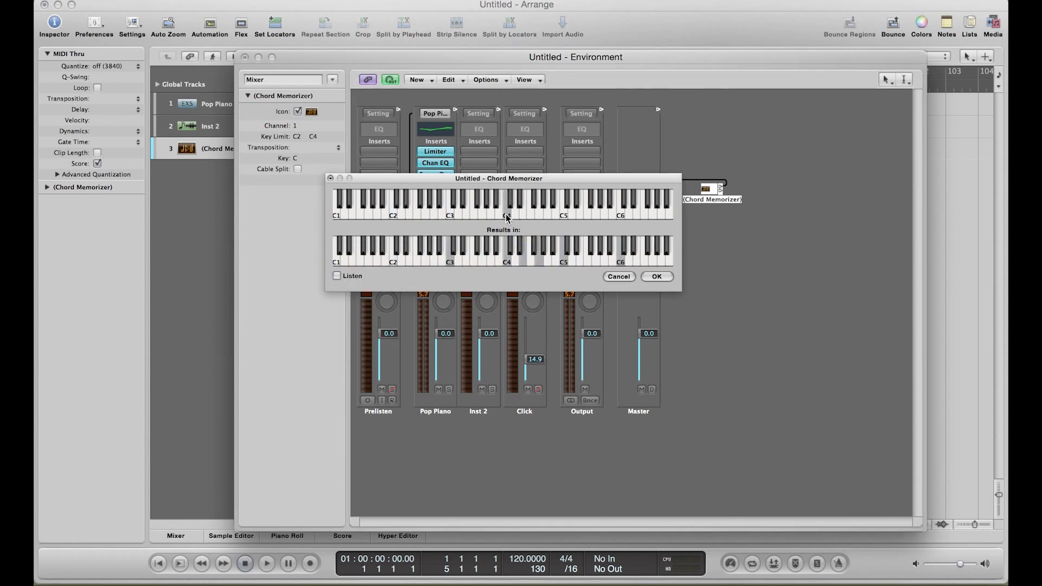
{"action": "left_click", "coordinate": [450, 217]}
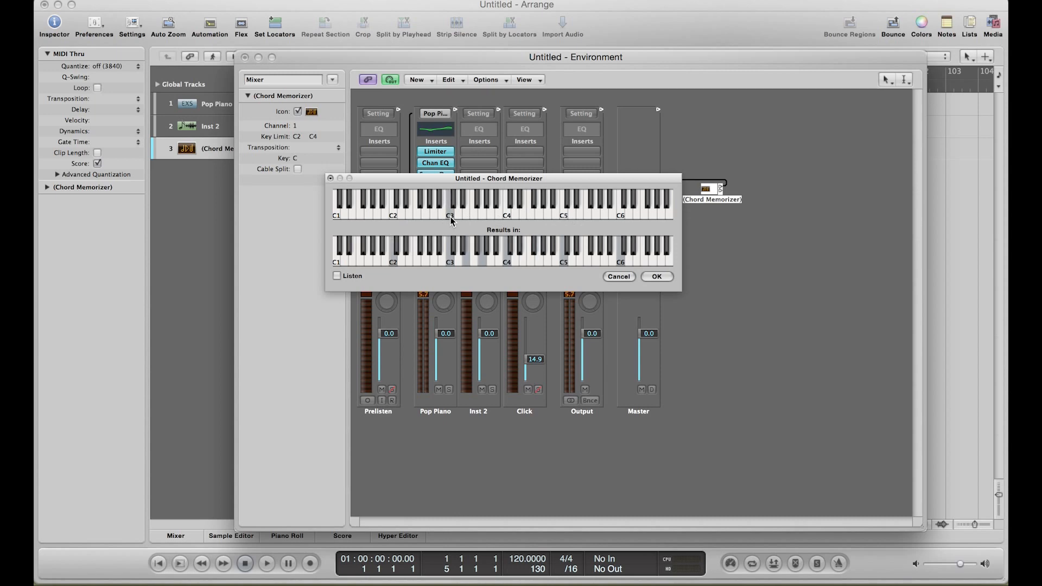
{"action": "left_click", "coordinate": [457, 215]}
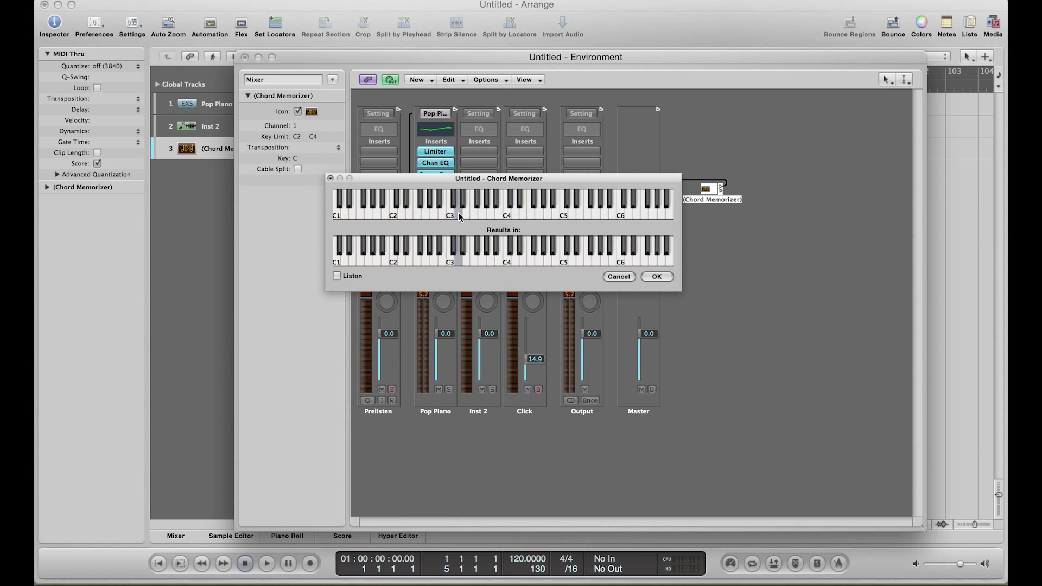
{"action": "left_click", "coordinate": [451, 215]}
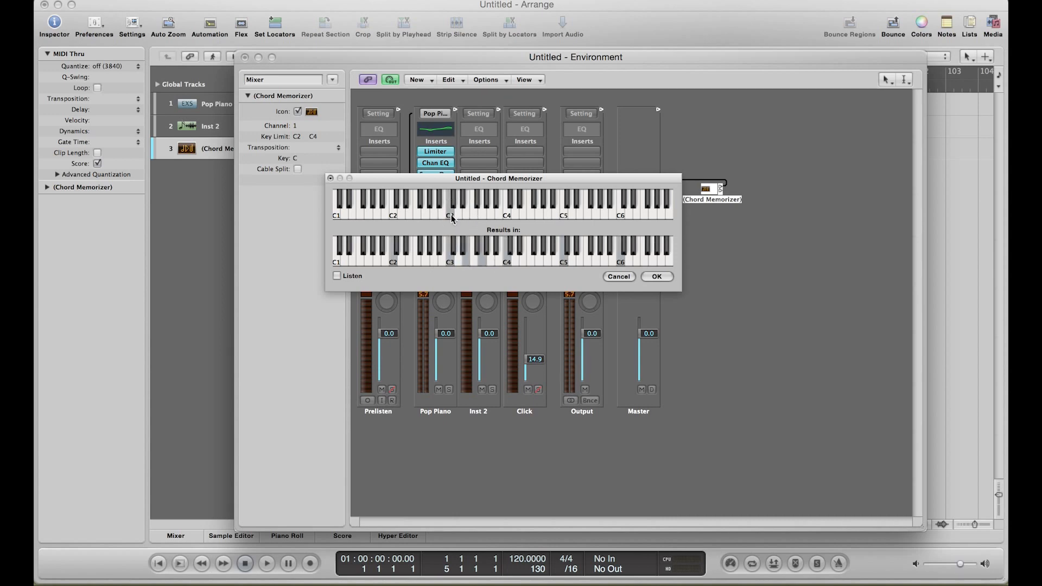
{"action": "left_click", "coordinate": [658, 278]}
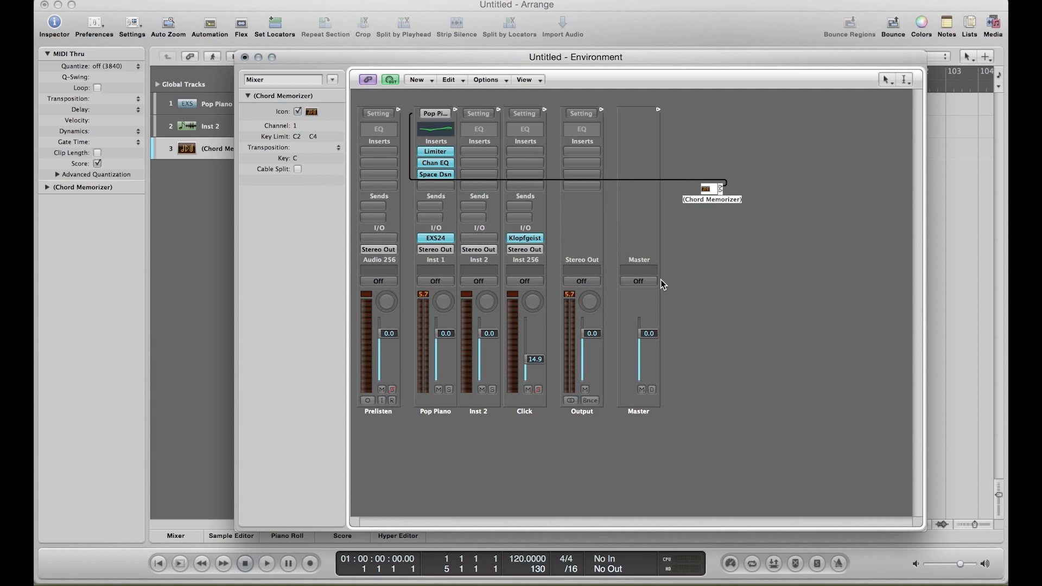
Step: Test the Chord Memorizer track by playing C in octave 2 with the musical typing keyboard
{"action": "key", "text": "Caps_Lock"}
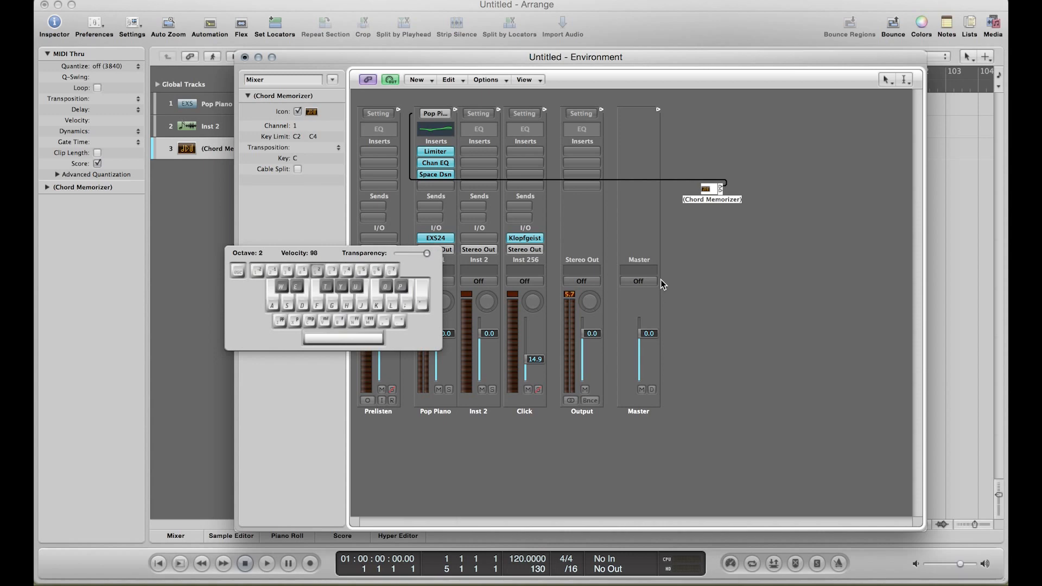
{"action": "key", "text": "a"}
{"action": "key", "text": "Caps_Lock"}
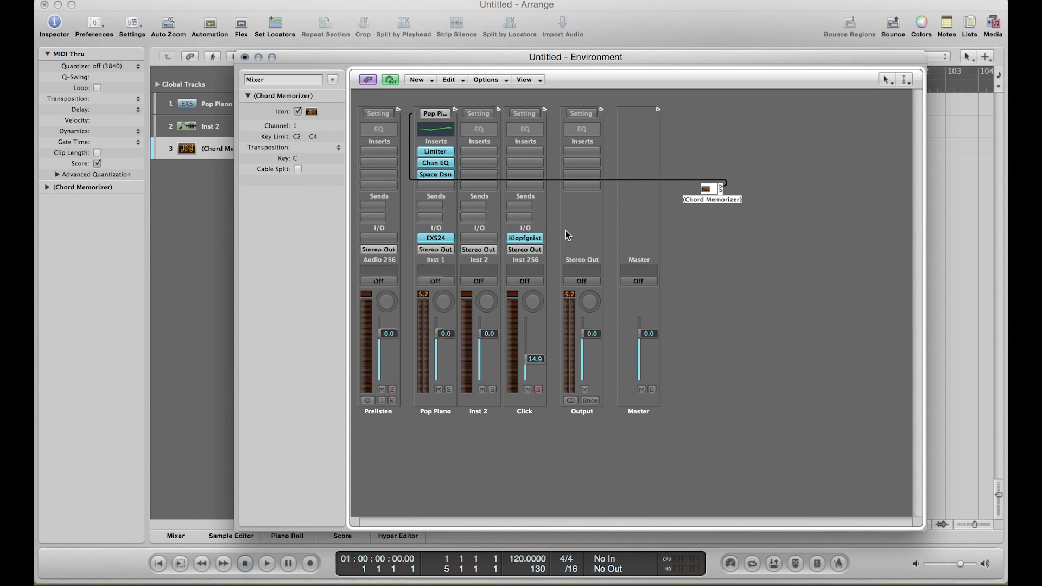
Step: Close the Environment and load the Violin Section 1 Pizzicato setting from 10 Orchestral > 10 Strings onto the Inst 2 track
{"action": "key", "text": "super+w"}
{"action": "left_click", "coordinate": [209, 126]}
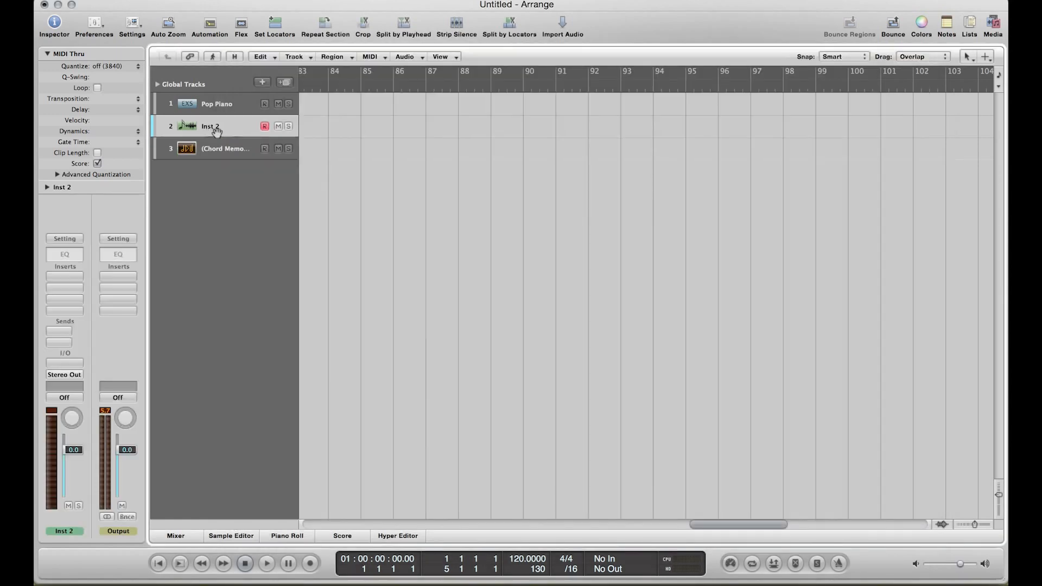
{"action": "left_click", "coordinate": [993, 24]}
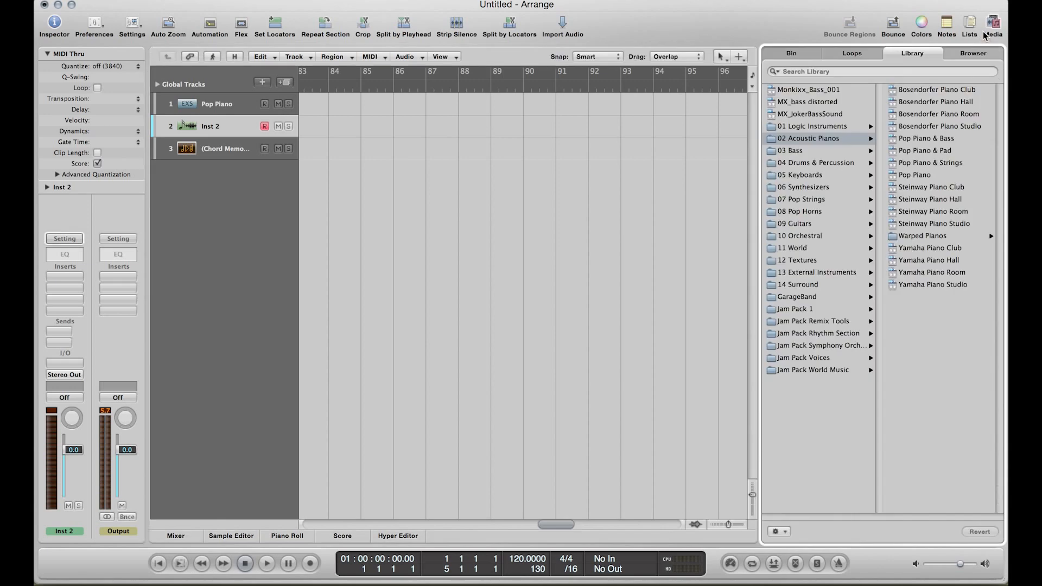
{"action": "left_click", "coordinate": [801, 237]}
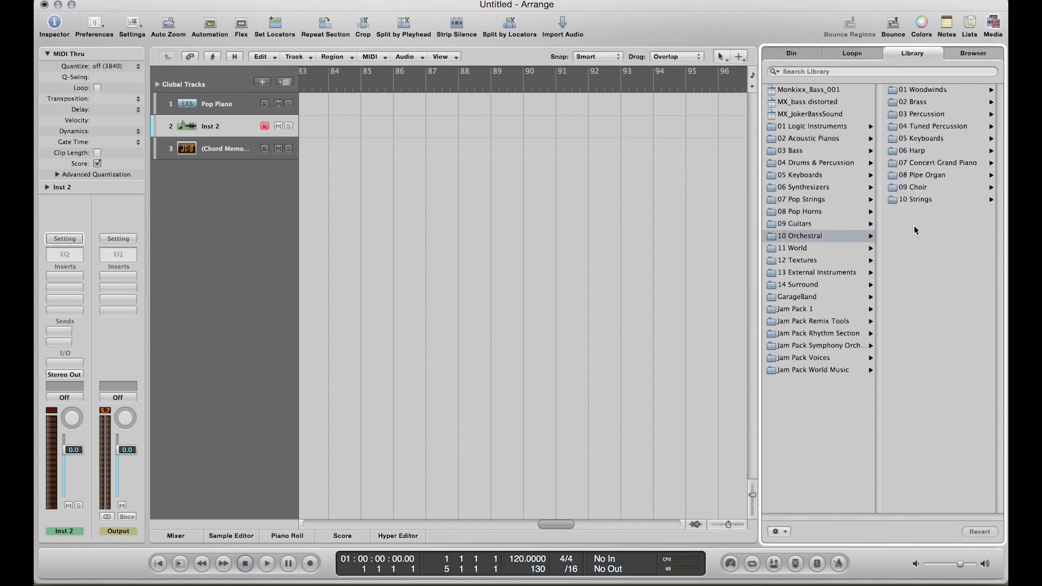
{"action": "left_click", "coordinate": [920, 200]}
{"action": "left_click", "coordinate": [939, 188]}
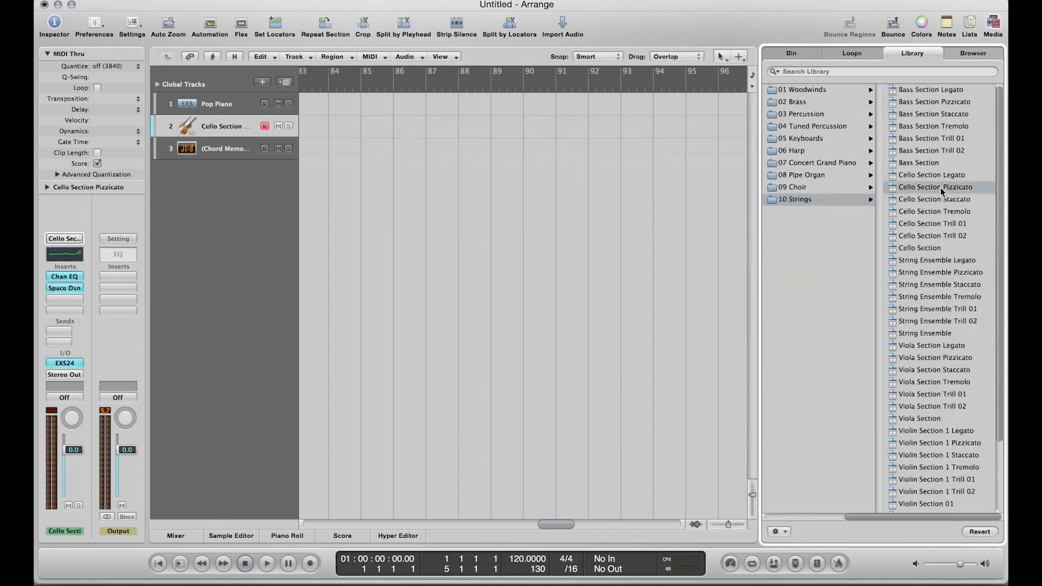
{"action": "left_click", "coordinate": [929, 438]}
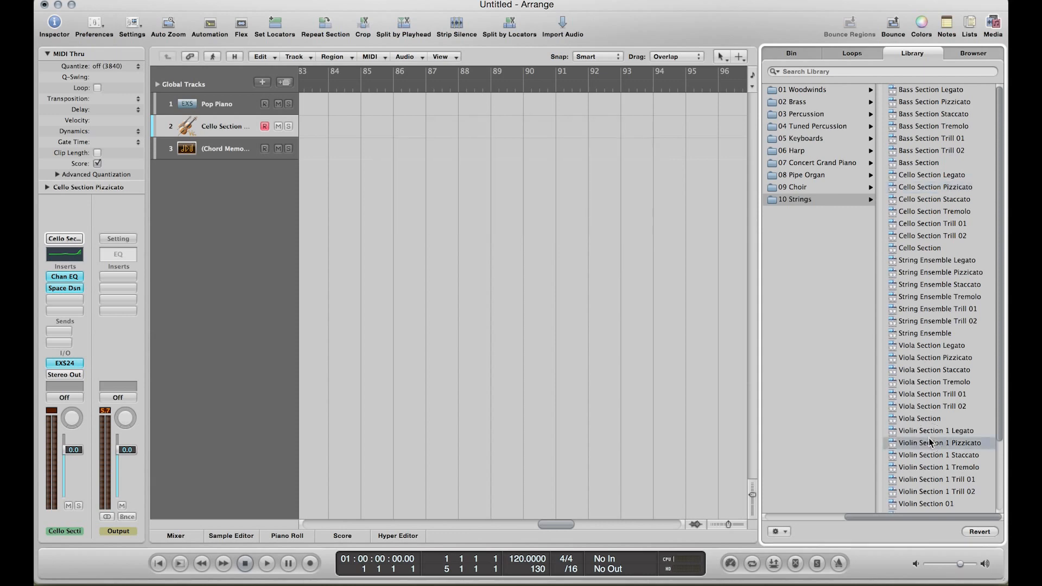
Step: Audition the pizzicato violin track by playing C2 with musical typing, and return the playhead to the start
{"action": "key", "text": "super+k"}
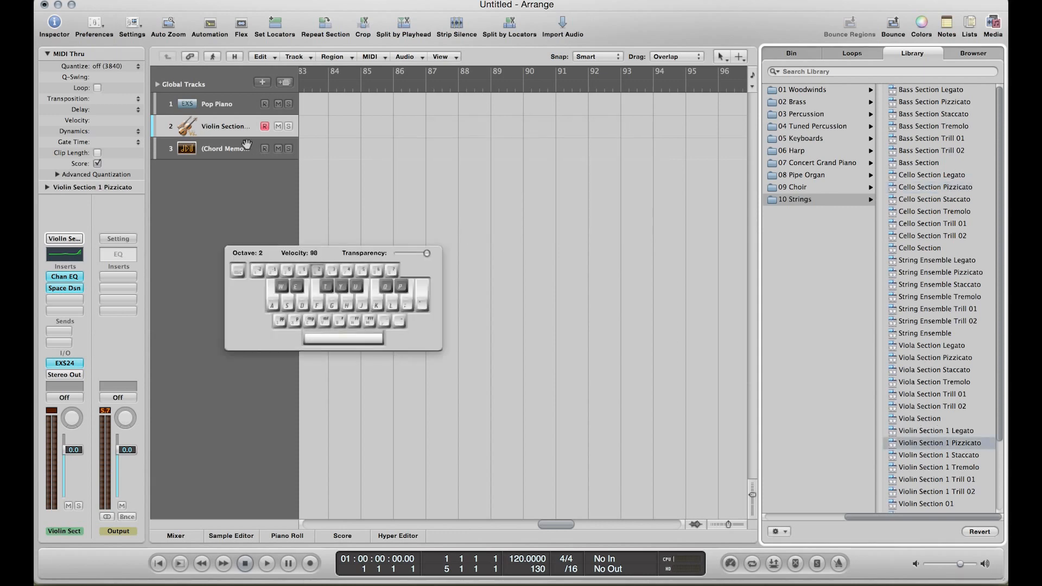
{"action": "key", "text": "a"}
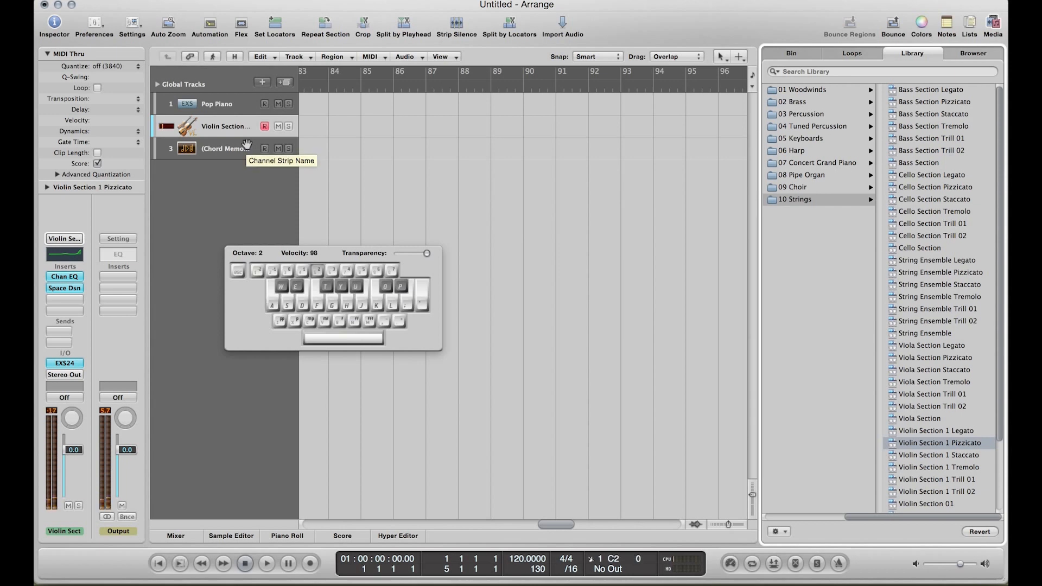
{"action": "key", "text": "a"}
{"action": "key", "text": "super+k"}
{"action": "key", "text": "Return"}
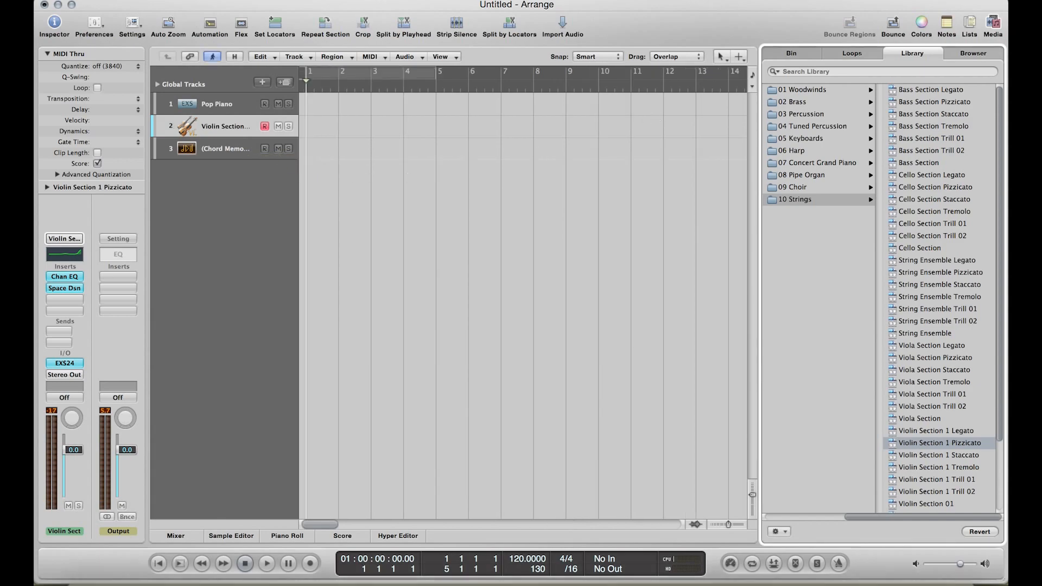
Step: Add an Arpeggiator below the Chord Memorizer in the Environment and cable it between the Chord Memorizer and the Violin Section 1 Pizzicato channel strip
{"action": "mouse_move", "coordinate": [35, 584]}
{"action": "left_click", "coordinate": [795, 286]}
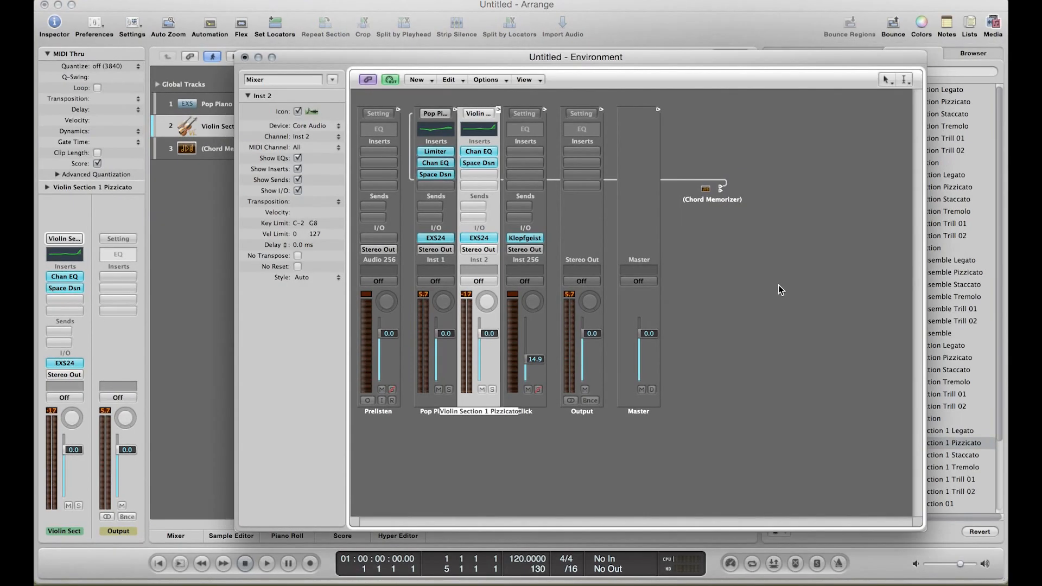
{"action": "left_click", "coordinate": [426, 81]}
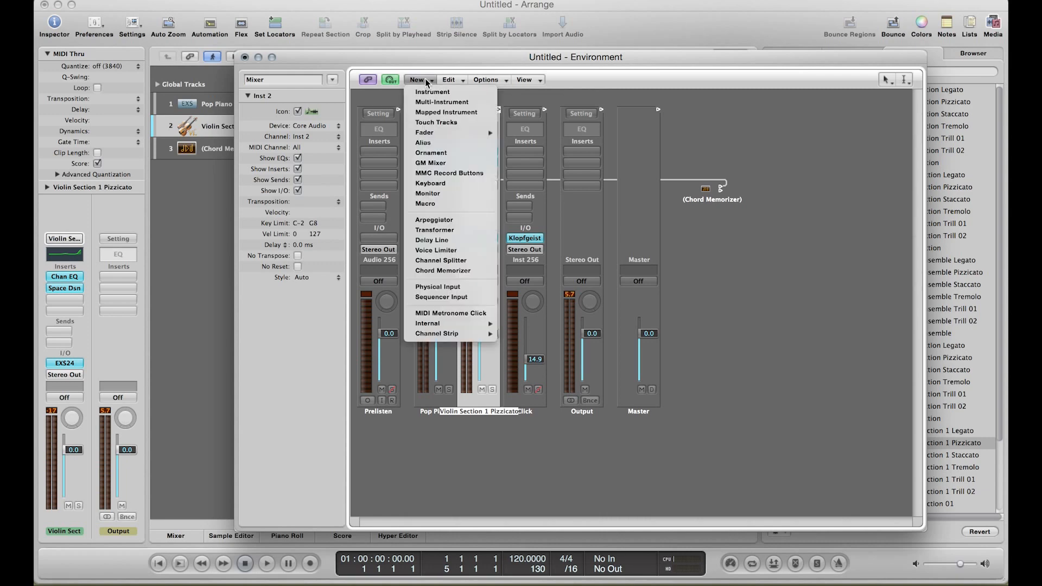
{"action": "left_click", "coordinate": [433, 221]}
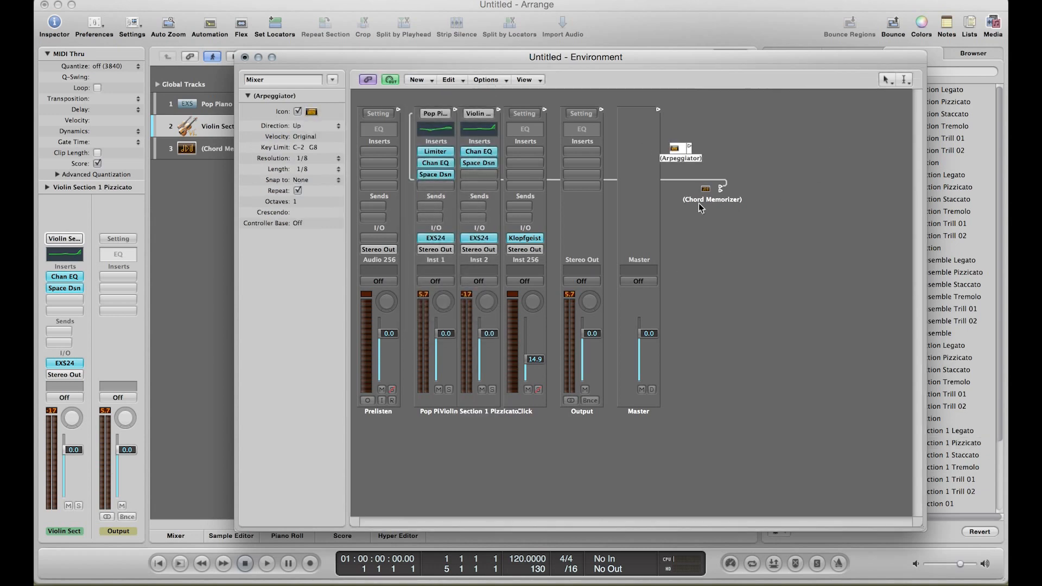
{"action": "left_click_drag", "start_coordinate": [681, 157], "coordinate": [758, 236]}
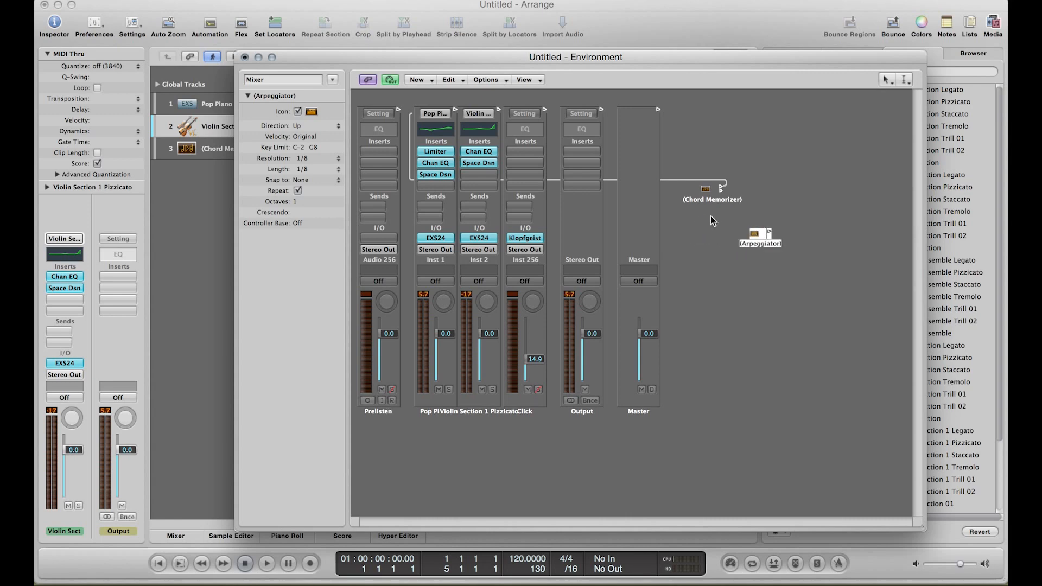
{"action": "left_click_drag", "start_coordinate": [720, 189], "coordinate": [755, 238]}
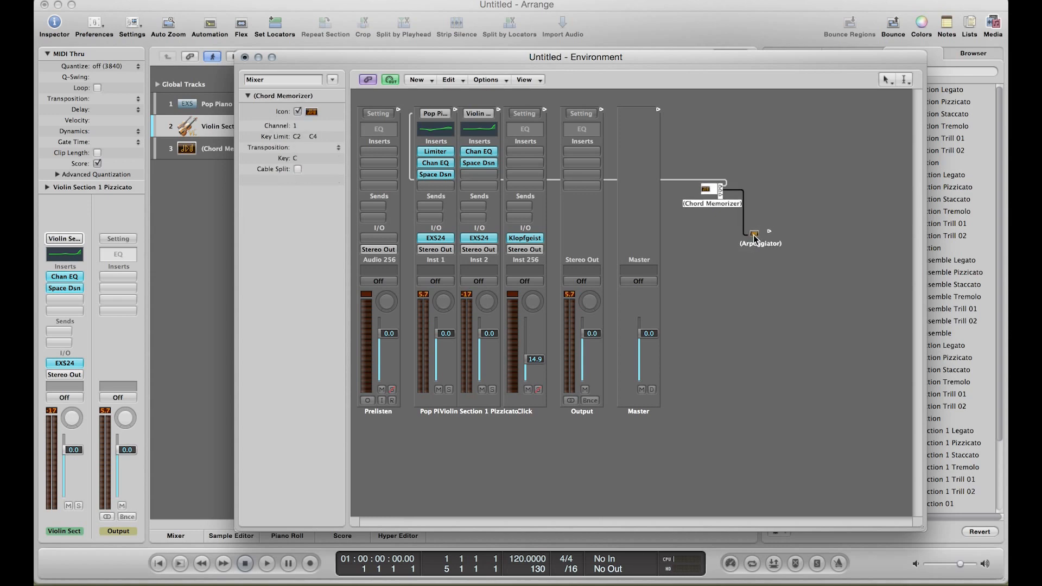
{"action": "left_click_drag", "start_coordinate": [768, 233], "coordinate": [488, 117]}
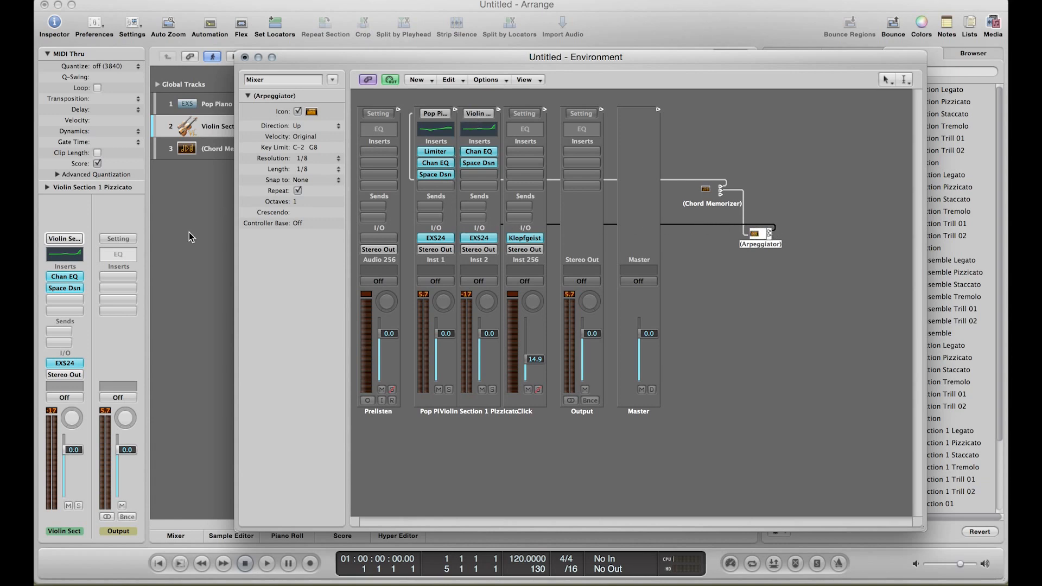
Step: Close the Environment, record-enable the Chord Memorizer track and test it by playing C2 with musical typing during playback
{"action": "key", "text": "super+w"}
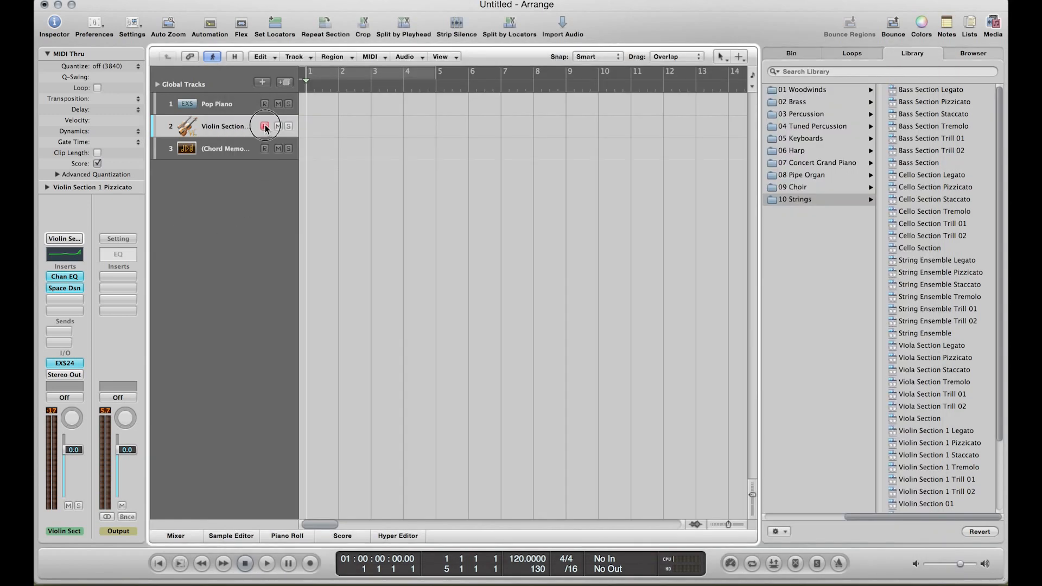
{"action": "left_click", "coordinate": [265, 148]}
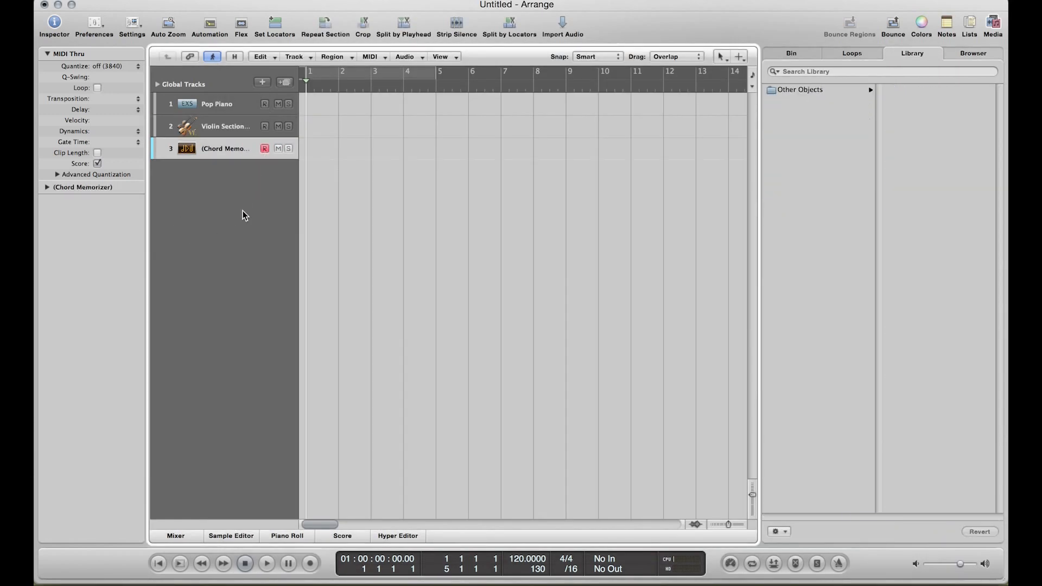
{"action": "key", "text": "Caps_Lock"}
{"action": "key", "text": "a"}
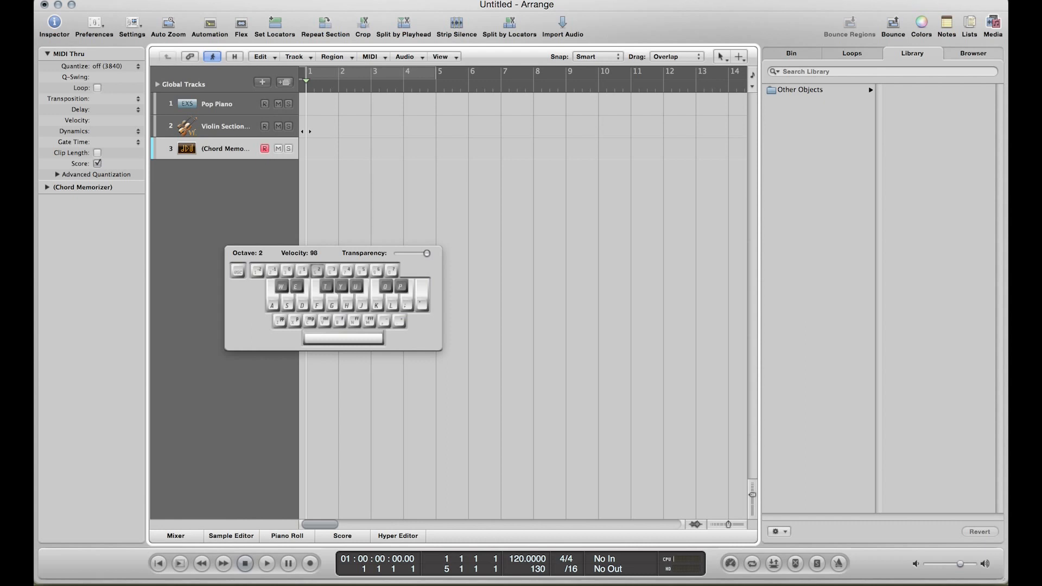
{"action": "key", "text": "space"}
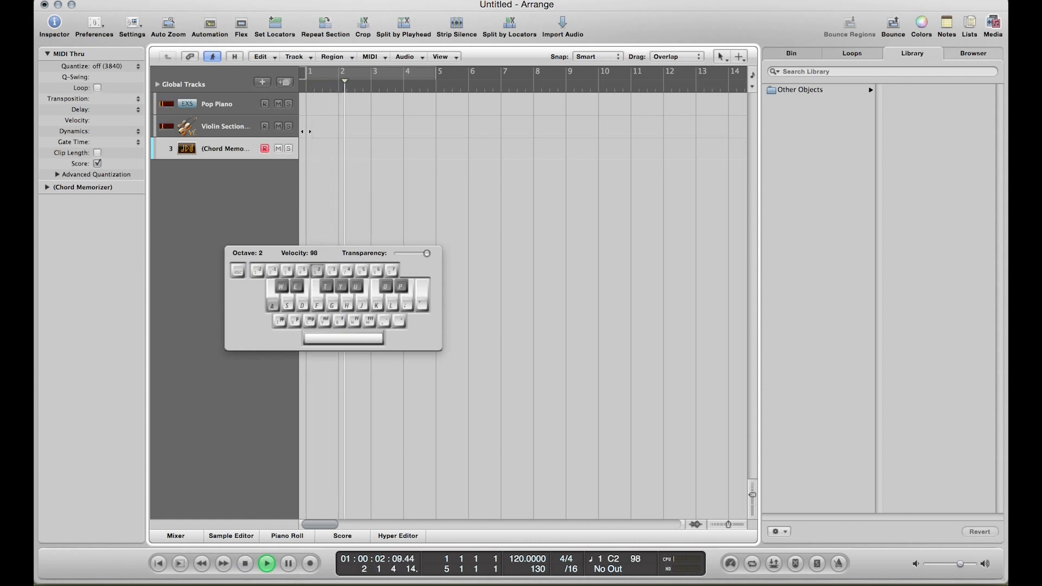
{"action": "key", "text": "a"}
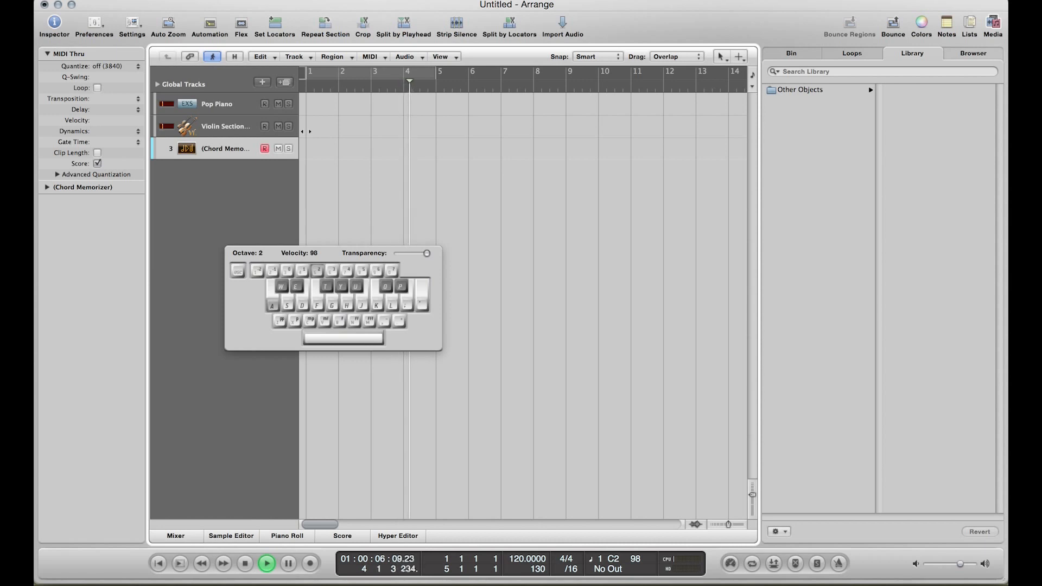
{"action": "key", "text": "space"}
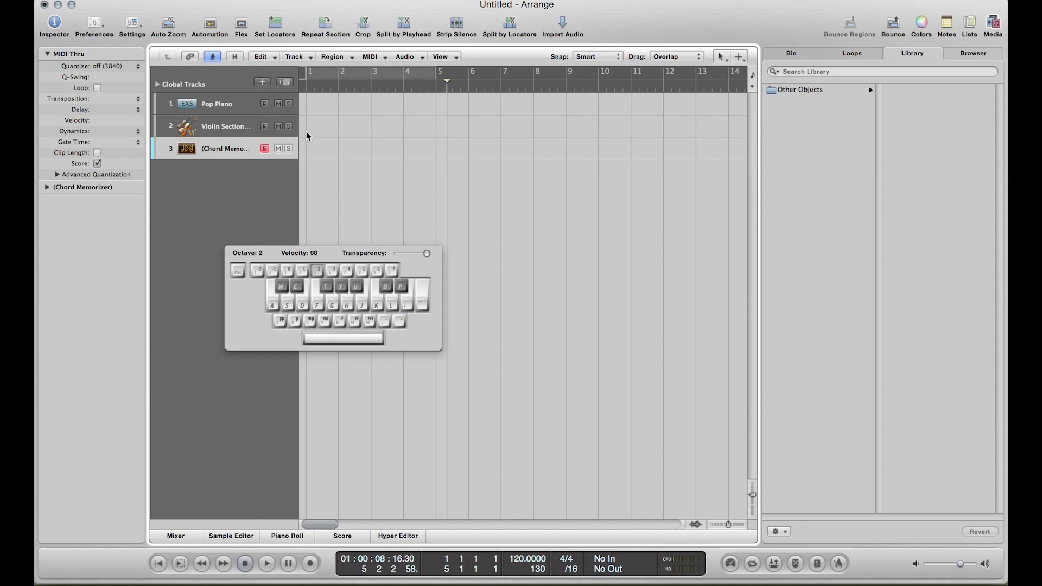
Step: Bring the Environment window back to the front and select the Arpeggiator object to show its parameters
{"action": "key", "text": "ctrl+Up"}
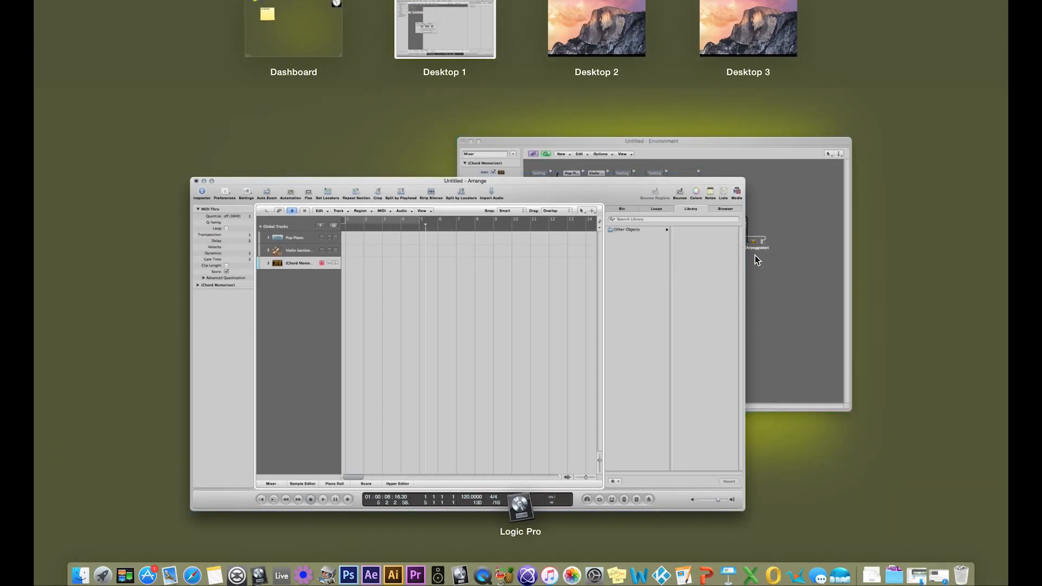
{"action": "left_click", "coordinate": [754, 255]}
{"action": "key", "text": "Caps_Lock"}
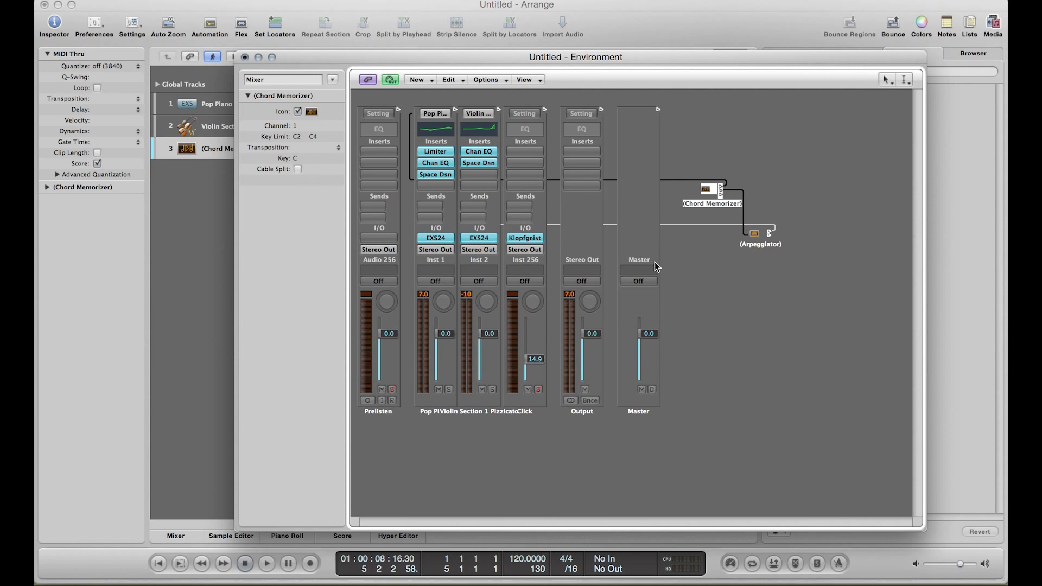
{"action": "left_click", "coordinate": [754, 233]}
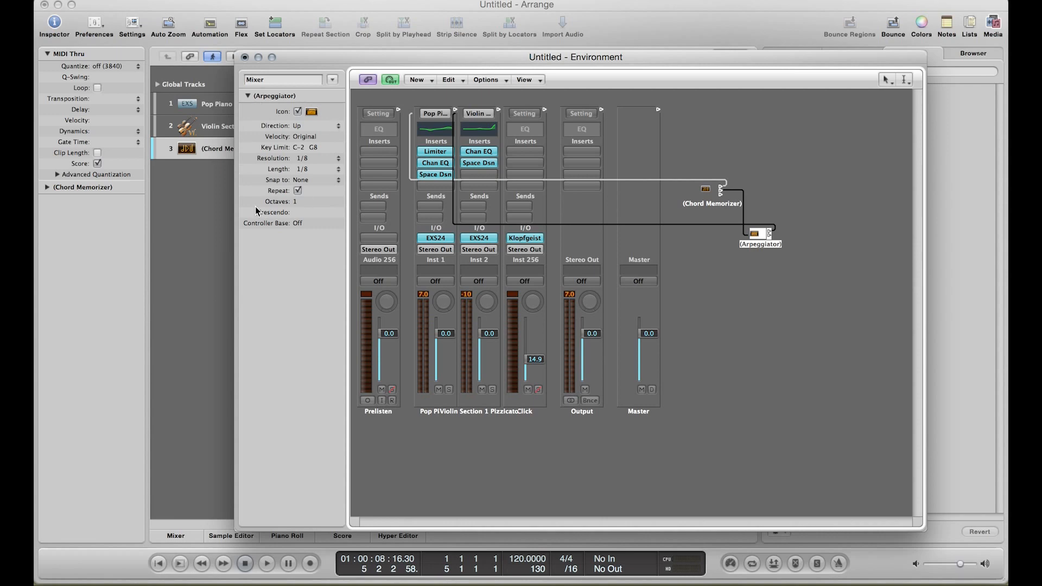
Step: Start playback, move the Environment window clear of the musical typing keyboard and play C2 to hear the arpeggio
{"action": "left_click_drag", "start_coordinate": [320, 57], "coordinate": [418, 210]}
{"action": "key", "text": "space"}
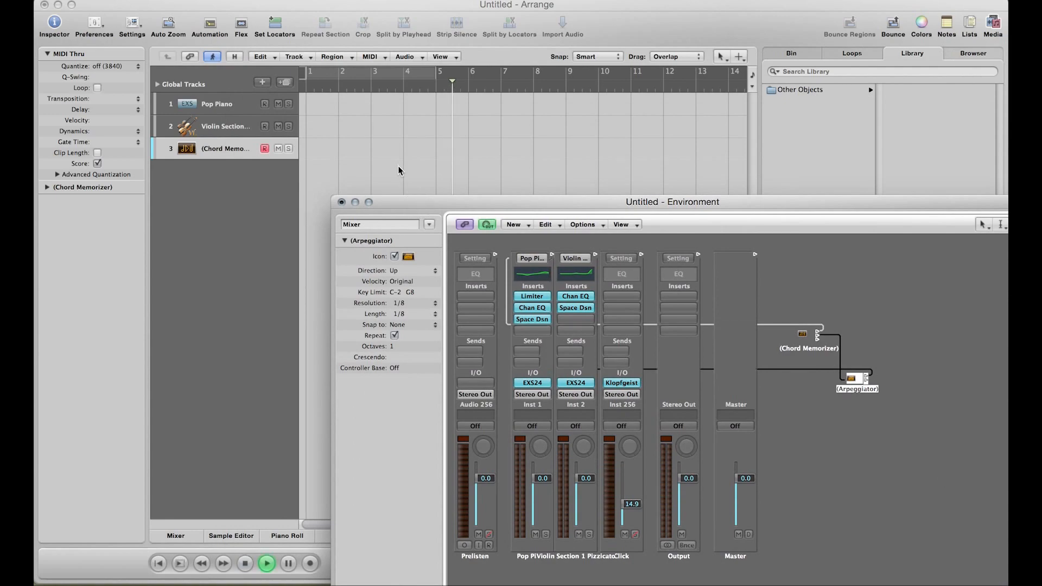
{"action": "key", "text": "super+k"}
{"action": "left_click_drag", "start_coordinate": [429, 205], "coordinate": [530, 70]}
{"action": "key", "text": "a"}
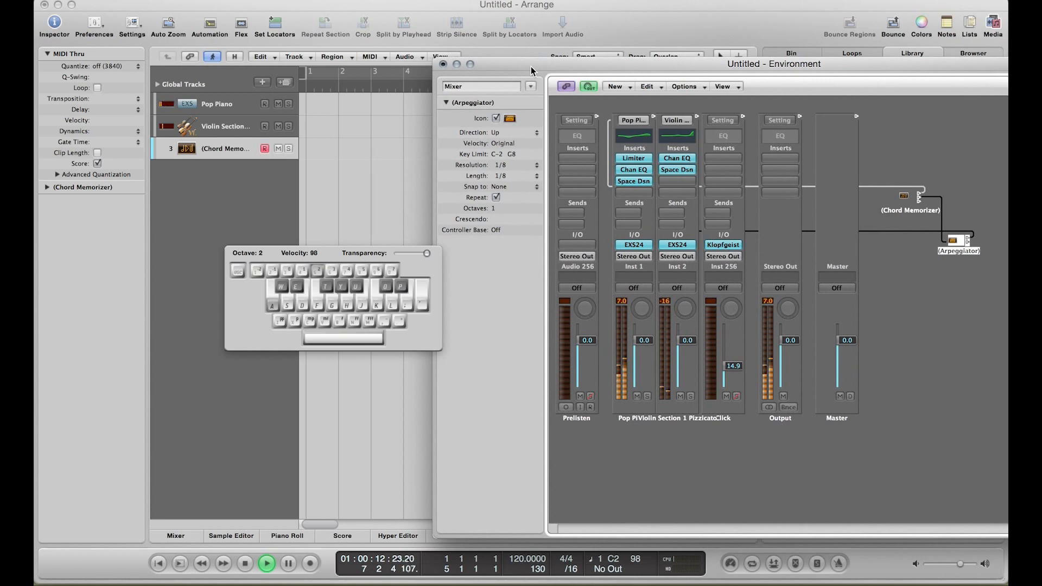
Step: Set the Arpeggiator's resolution to 1/16 and its direction to Random, playing C2 after each change
{"action": "left_click", "coordinate": [512, 165]}
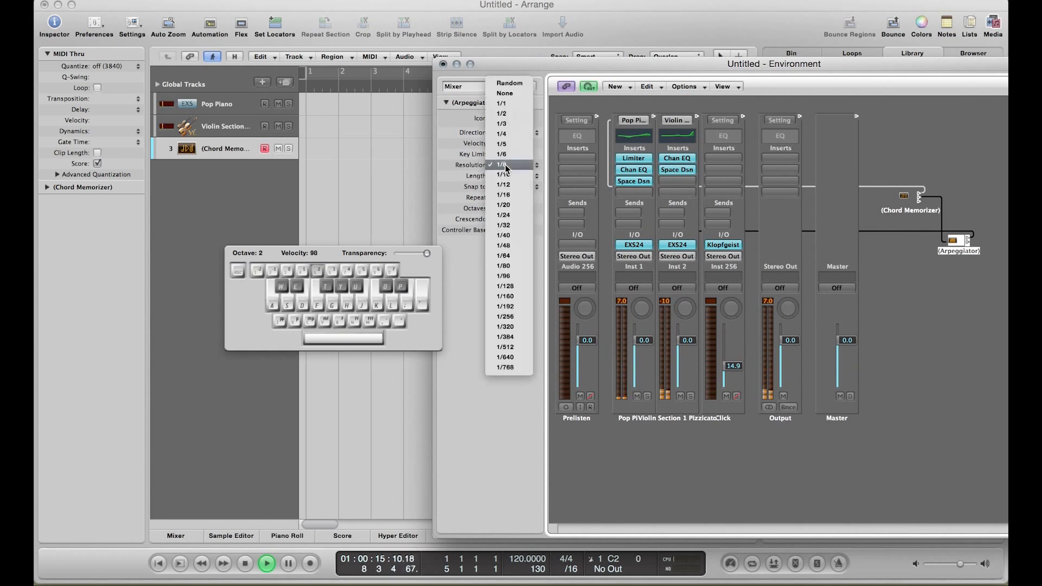
{"action": "left_click", "coordinate": [510, 194]}
{"action": "key", "text": "a"}
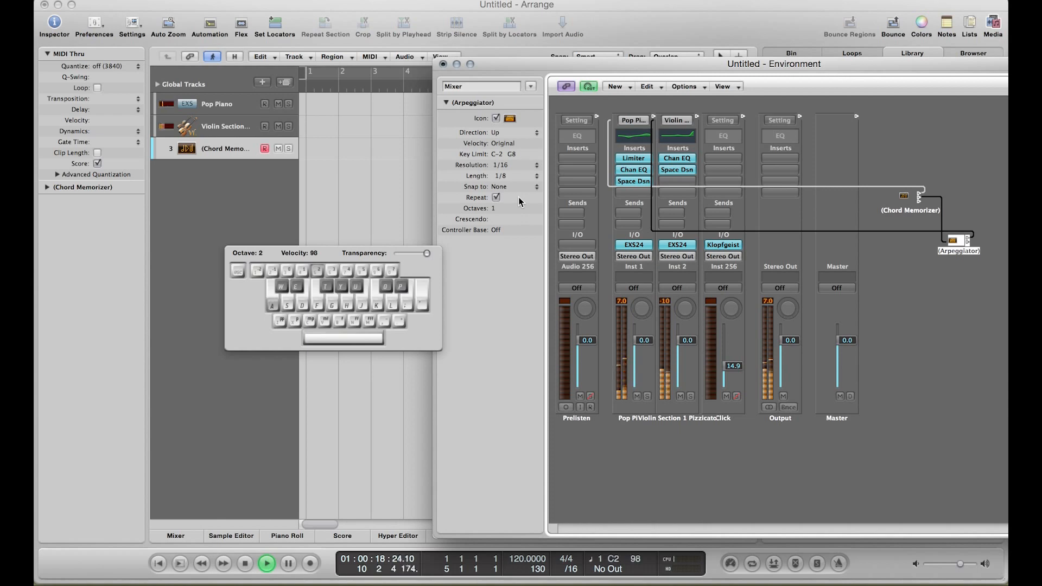
{"action": "left_click", "coordinate": [507, 134]}
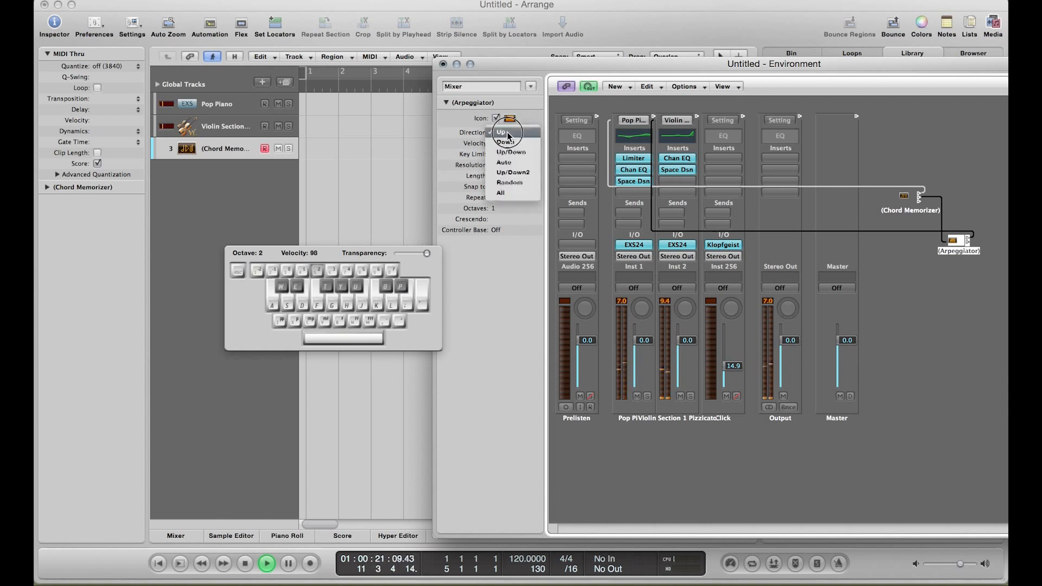
{"action": "left_click", "coordinate": [509, 183]}
{"action": "key", "text": "a"}
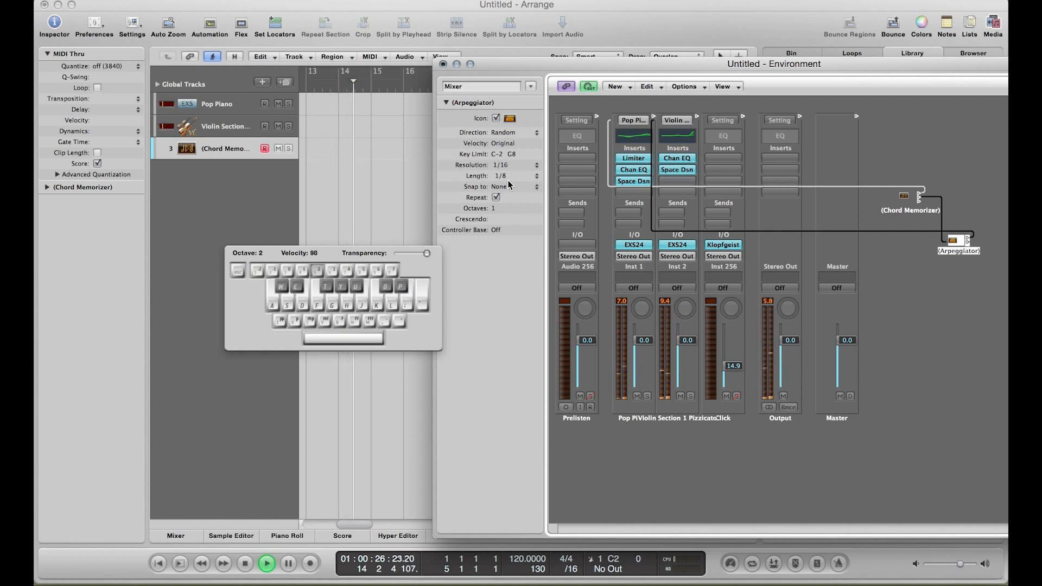
Step: Review the Arpeggiator's note length options, move the Environment window lower to uncover the tracks, and play C2 again
{"action": "left_click", "coordinate": [507, 179]}
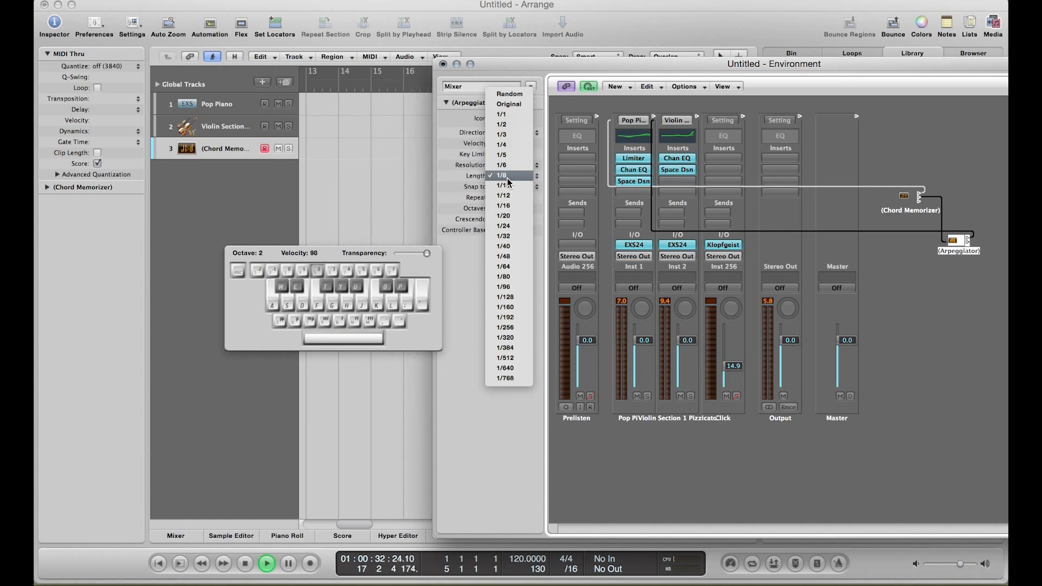
{"action": "left_click", "coordinate": [477, 261]}
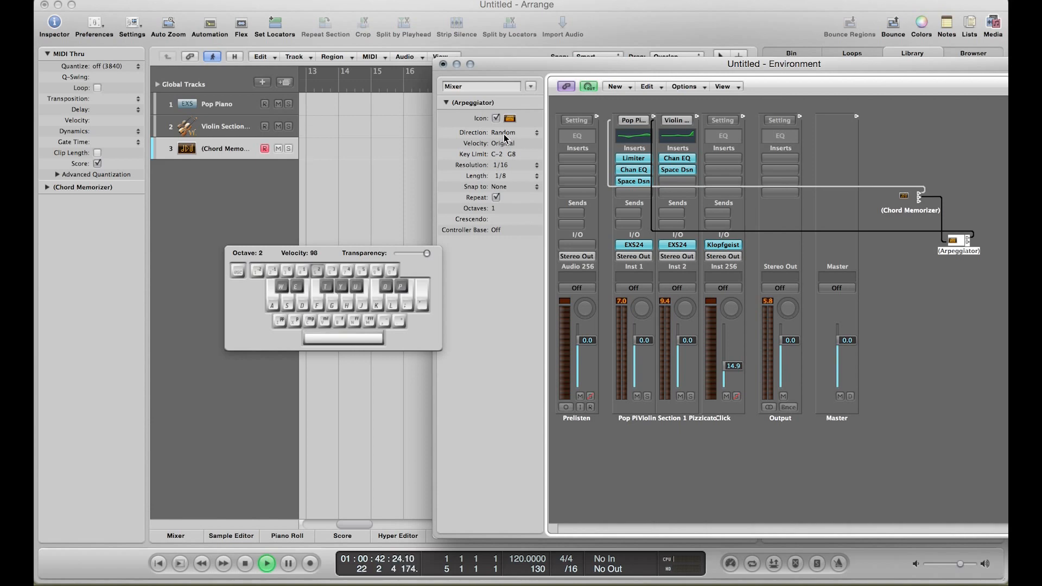
{"action": "key", "text": "super+k"}
{"action": "left_click_drag", "start_coordinate": [511, 65], "coordinate": [371, 168]}
{"action": "key", "text": "super+k"}
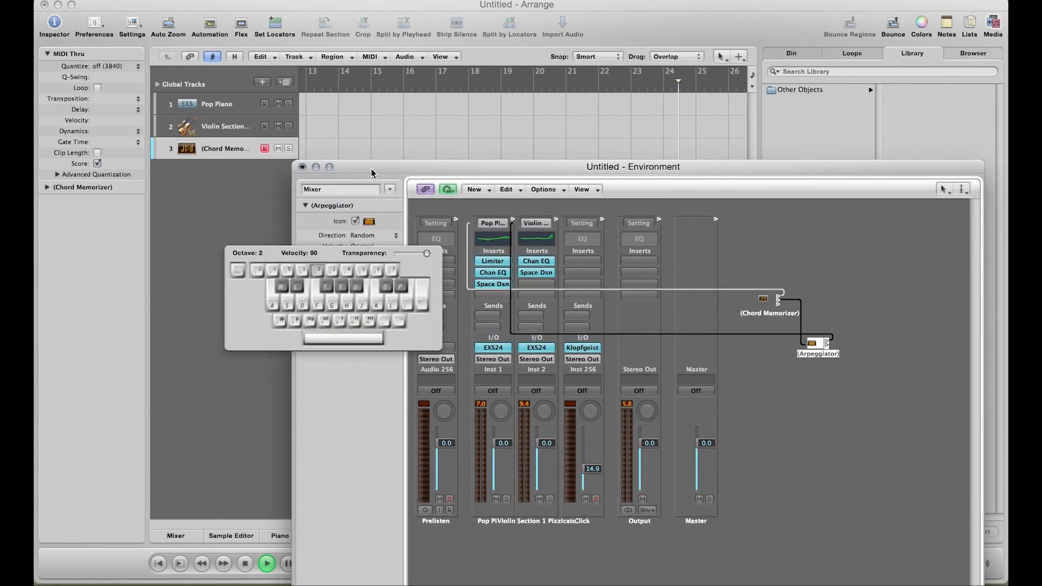
{"action": "key", "text": "a"}
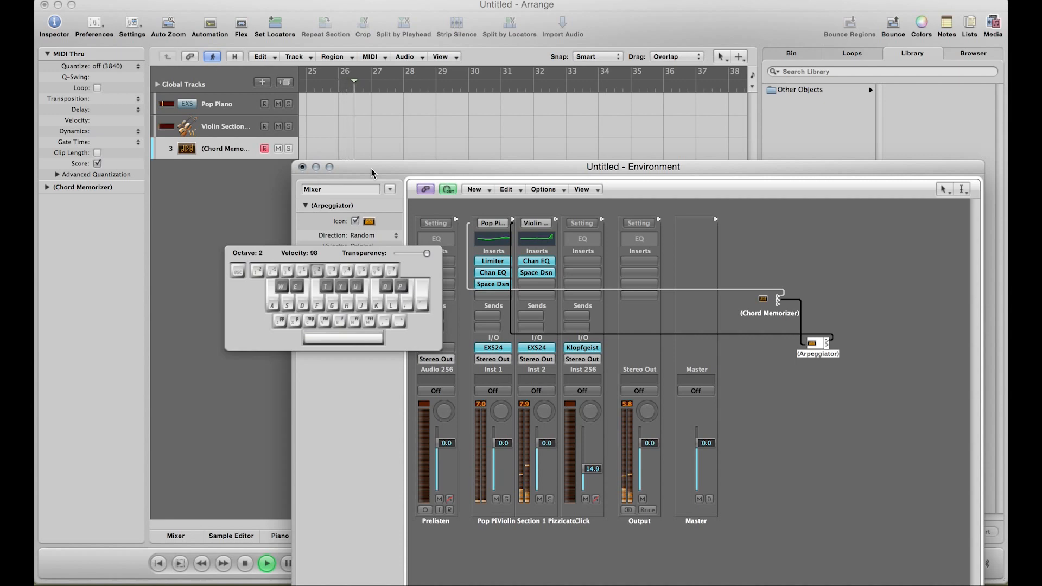
Step: Hide the musical typing keyboard and move the Environment window back up to show the whole mixer and the Arpeggiator parameters
{"action": "key", "text": "super+k"}
{"action": "left_click", "coordinate": [382, 171]}
{"action": "left_click_drag", "start_coordinate": [382, 171], "coordinate": [351, 52]}
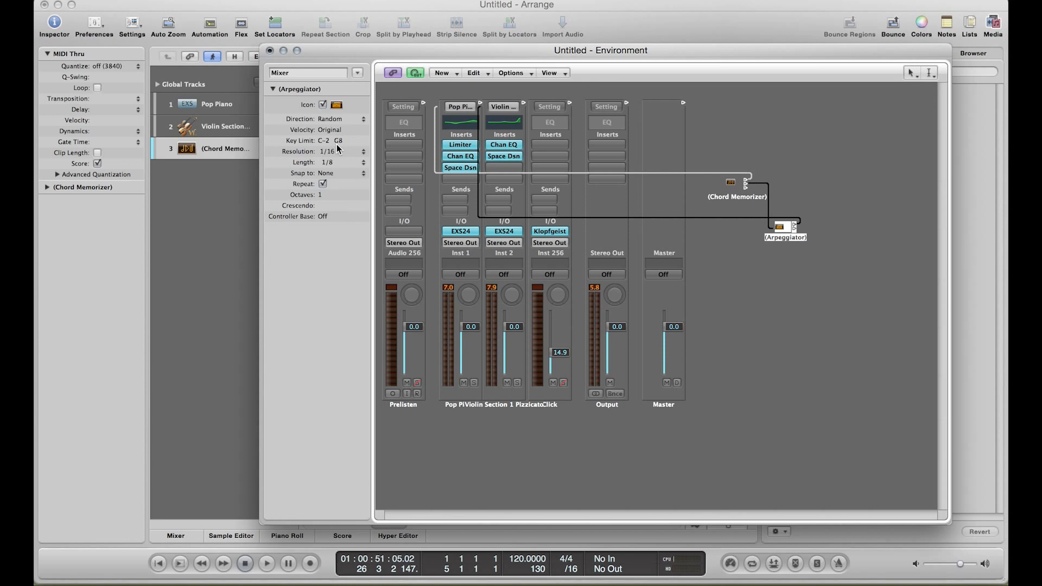
Step: Bring the Arrange window forward, turn on the cycle area over bars 1 to 5 and return the playhead to bar 1
{"action": "left_click_drag", "start_coordinate": [312, 51], "coordinate": [339, 303]}
{"action": "left_click", "coordinate": [350, 79]}
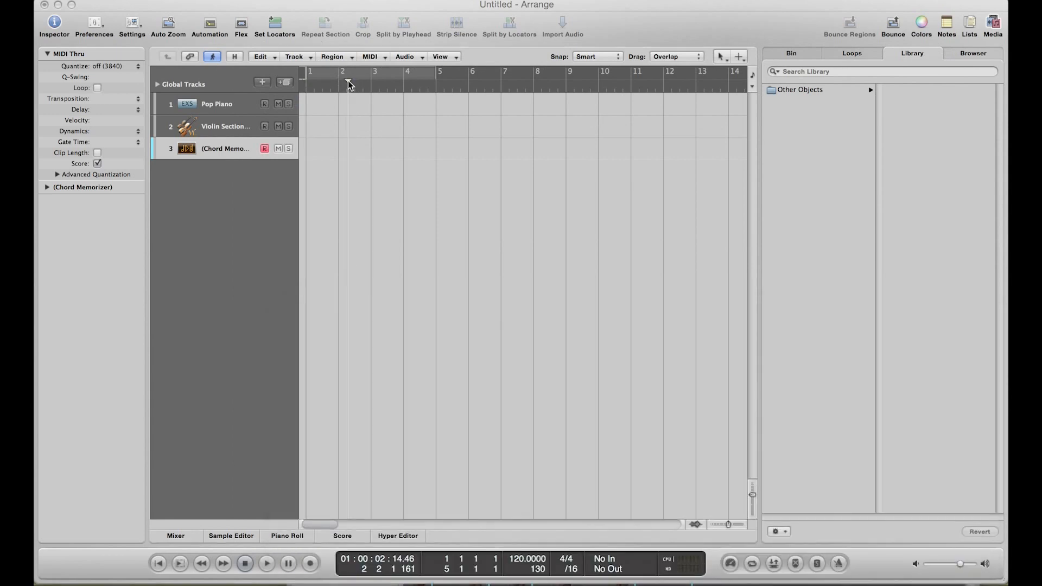
{"action": "left_click", "coordinate": [351, 75]}
{"action": "key", "text": "Return"}
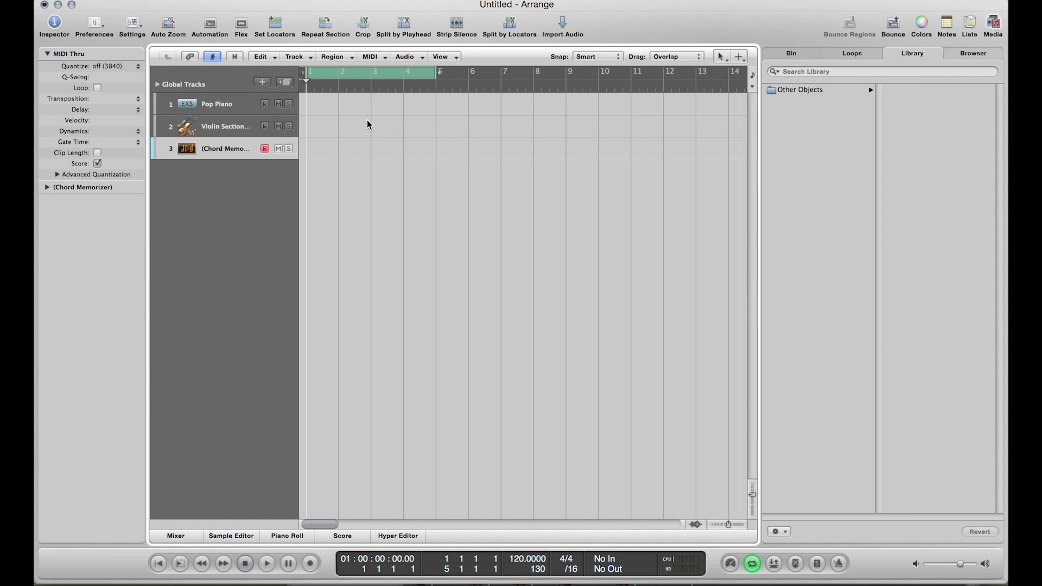
Step: Record a held C2 from bar 3 on the Chord Memorizer track and shorten the cycle area to bars 3 to 5
{"action": "key", "text": "r"}
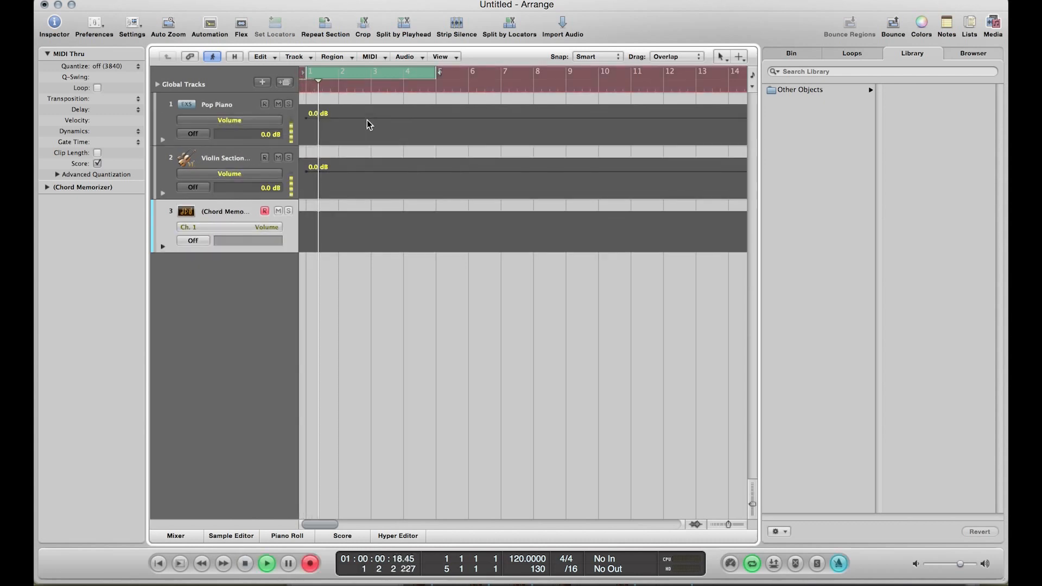
{"action": "key", "text": "Caps_Lock"}
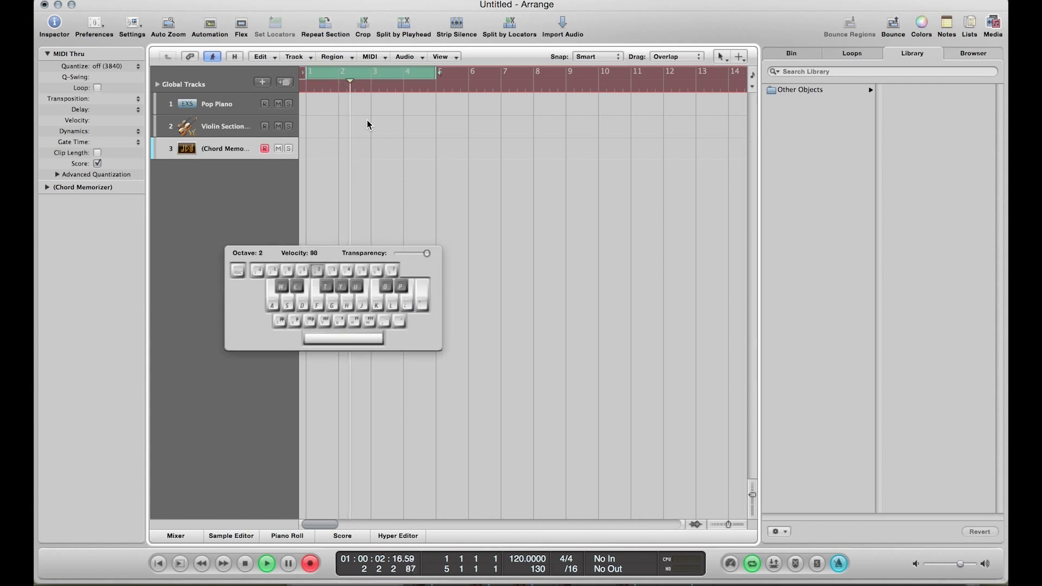
{"action": "key", "text": "a"}
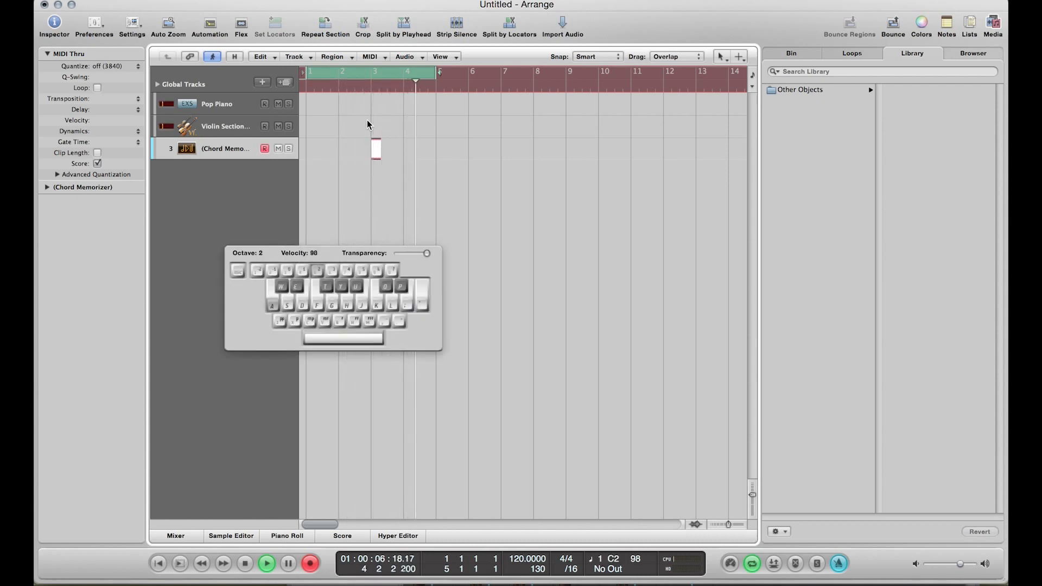
{"action": "key", "text": "space"}
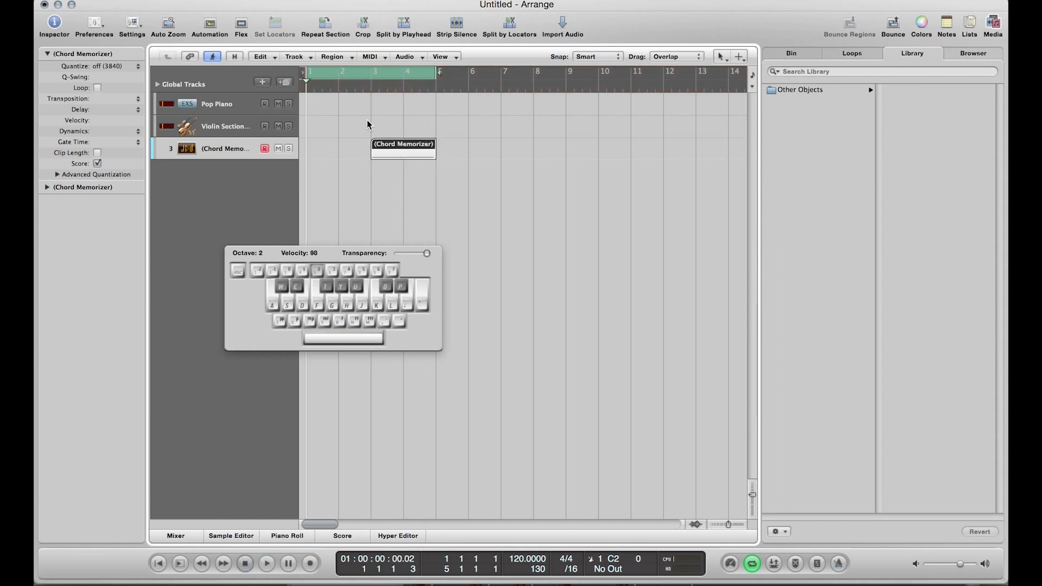
{"action": "left_click_drag", "start_coordinate": [305, 77], "coordinate": [372, 112]}
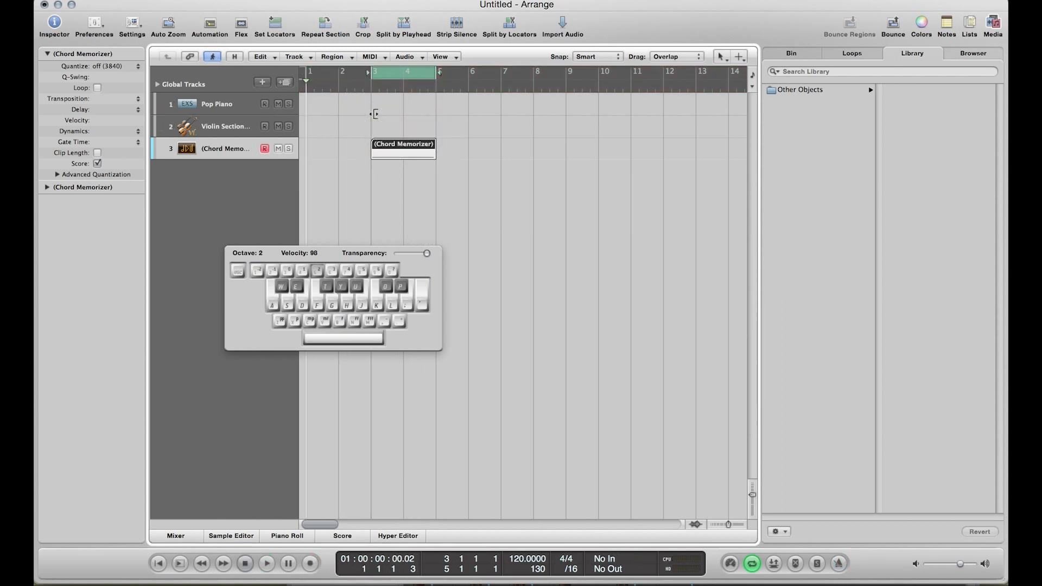
Step: Open the Chord Memorizer region in the Piano Roll and make its C2 note span exactly from bar 3 to bar 5
{"action": "key", "text": "Caps_Lock"}
{"action": "double_click", "coordinate": [378, 152]}
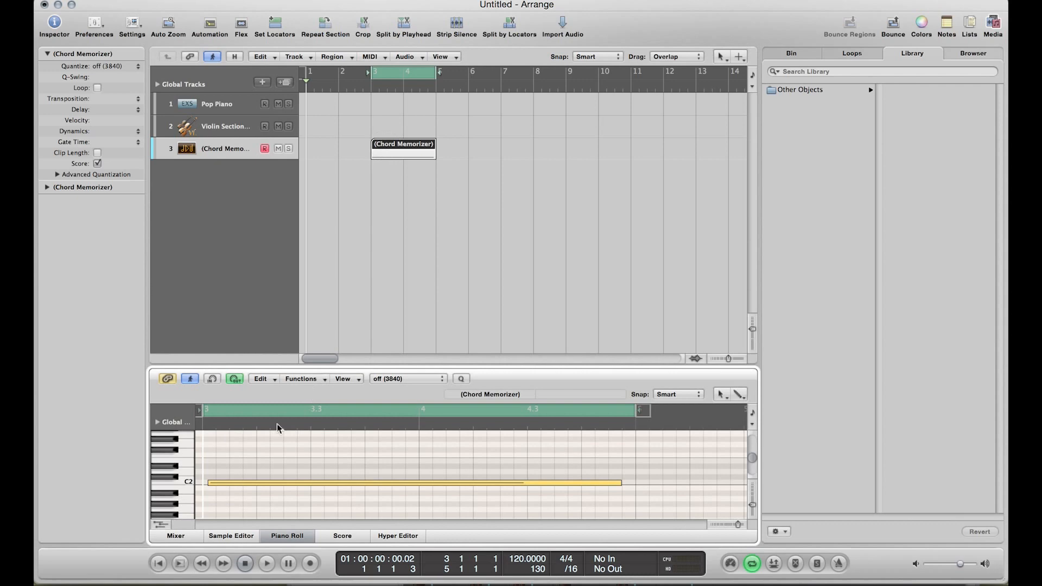
{"action": "left_click_drag", "start_coordinate": [246, 480], "coordinate": [242, 479]}
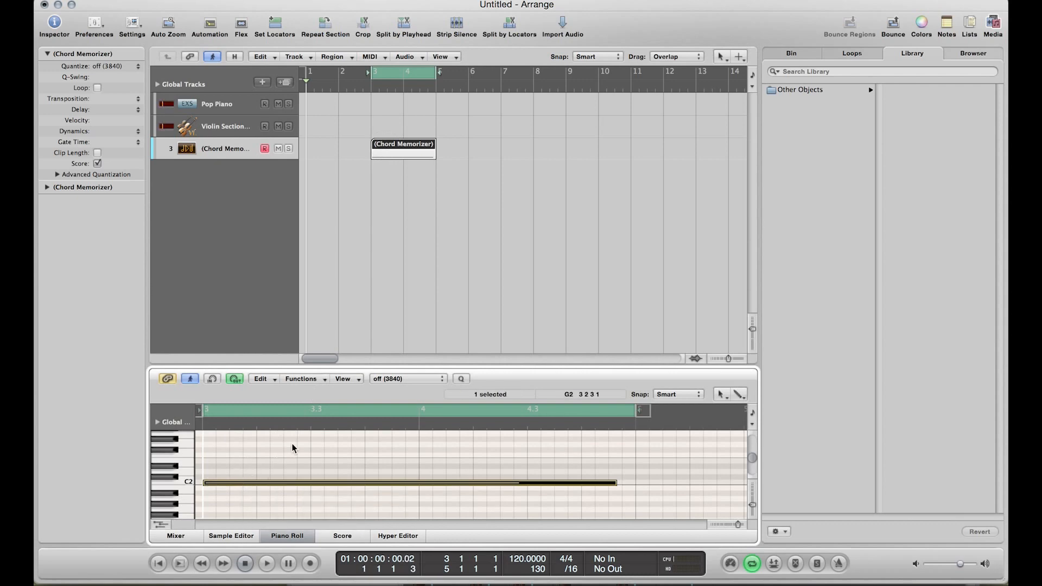
{"action": "left_click_drag", "start_coordinate": [616, 483], "coordinate": [636, 482]}
Step: Play back the Chord Memorizer region, deselect it and turn off the cycle area
{"action": "key", "text": "space"}
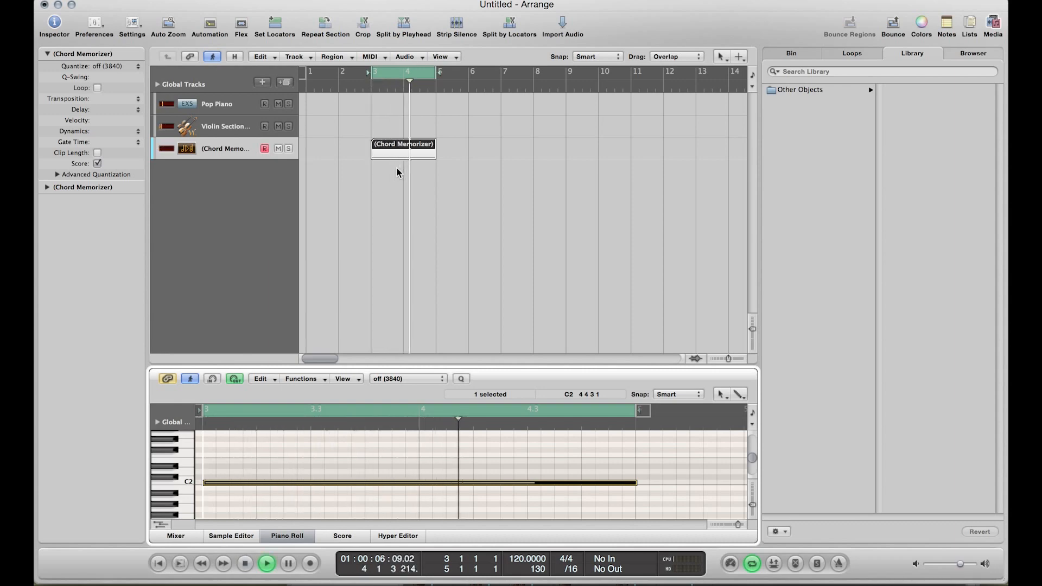
{"action": "key", "text": "space"}
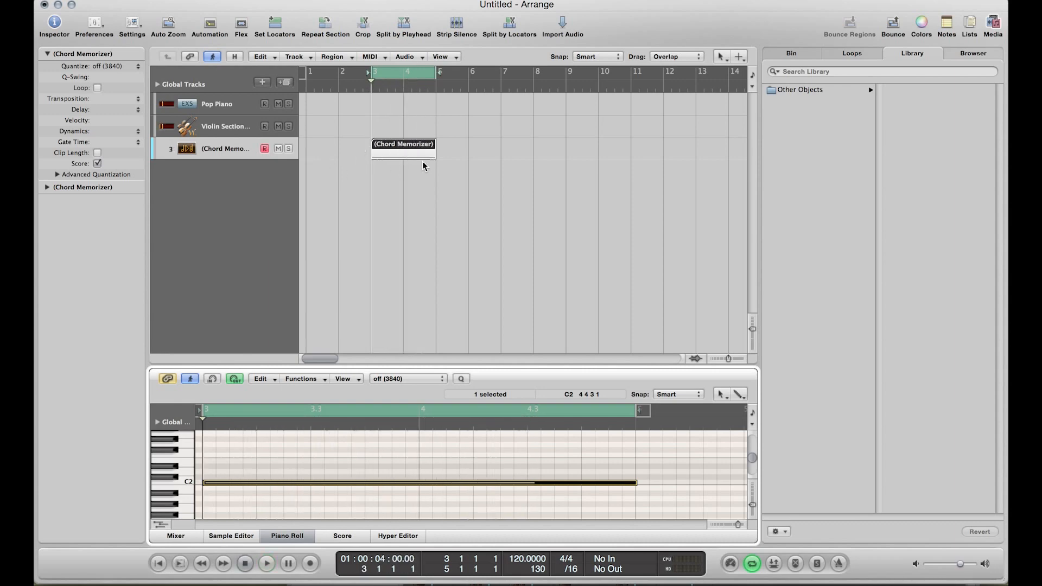
{"action": "left_click", "coordinate": [412, 179]}
{"action": "key", "text": "c"}
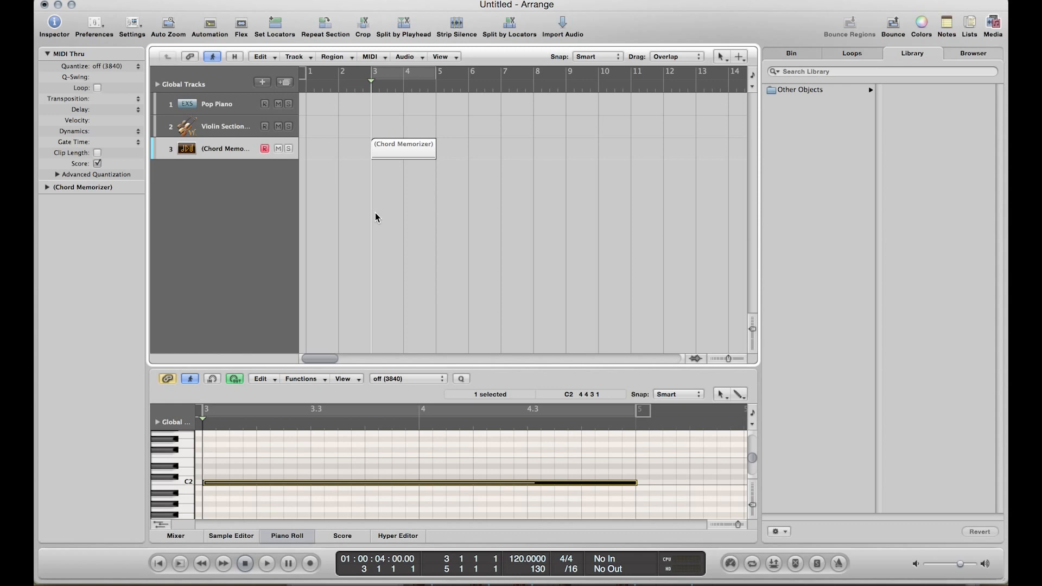
Step: Add a Sequencer Input object beside the Arpeggiator in the Environment and cable a free Arpeggiator output to it
{"action": "key", "text": "ctrl+Up"}
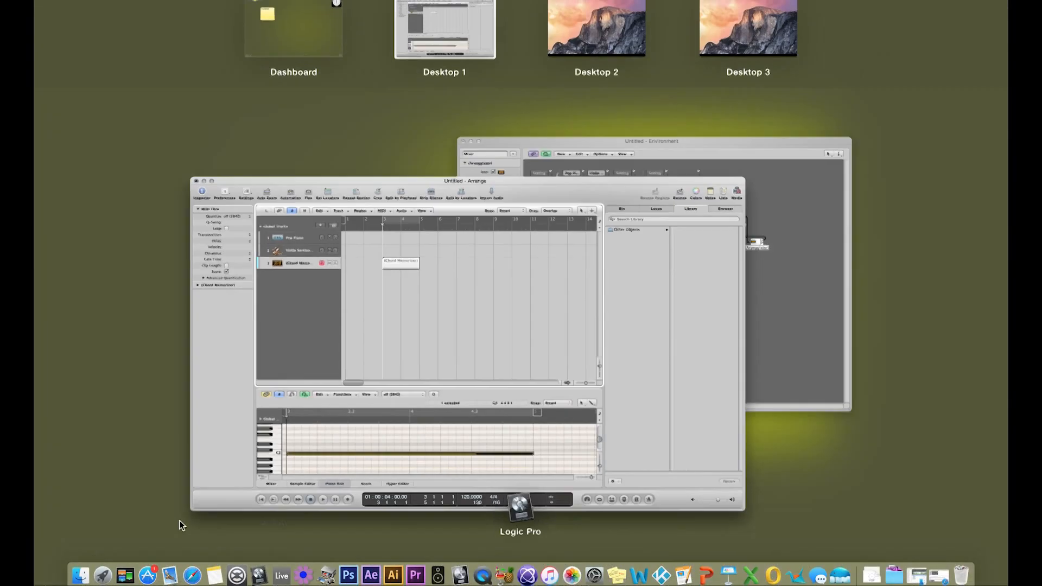
{"action": "left_click", "coordinate": [773, 325]}
{"action": "left_click_drag", "start_coordinate": [700, 302], "coordinate": [629, 43]}
{"action": "left_click", "coordinate": [402, 65]}
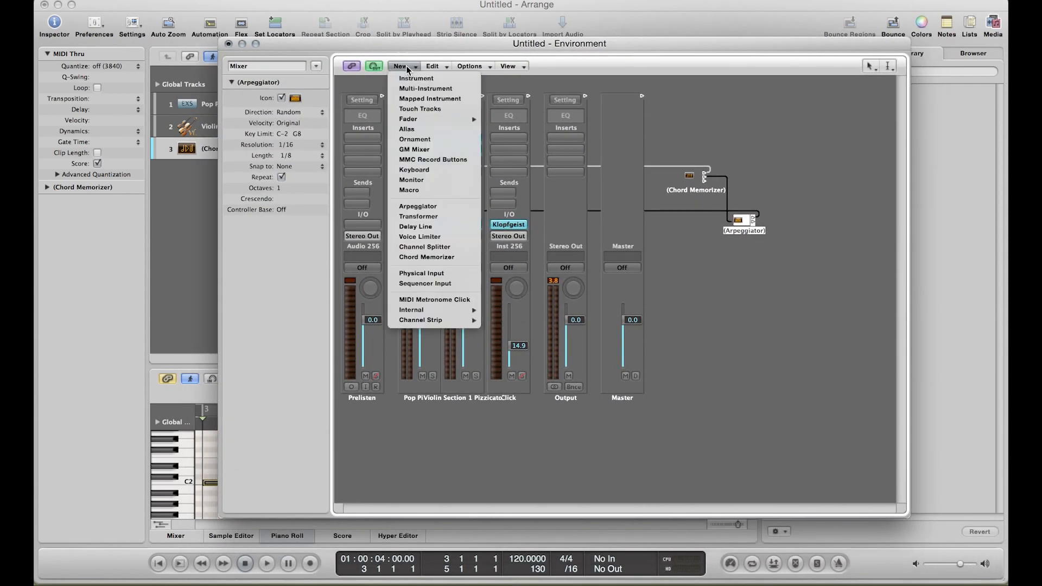
{"action": "left_click", "coordinate": [422, 285]}
{"action": "left_click_drag", "start_coordinate": [794, 141], "coordinate": [825, 210]}
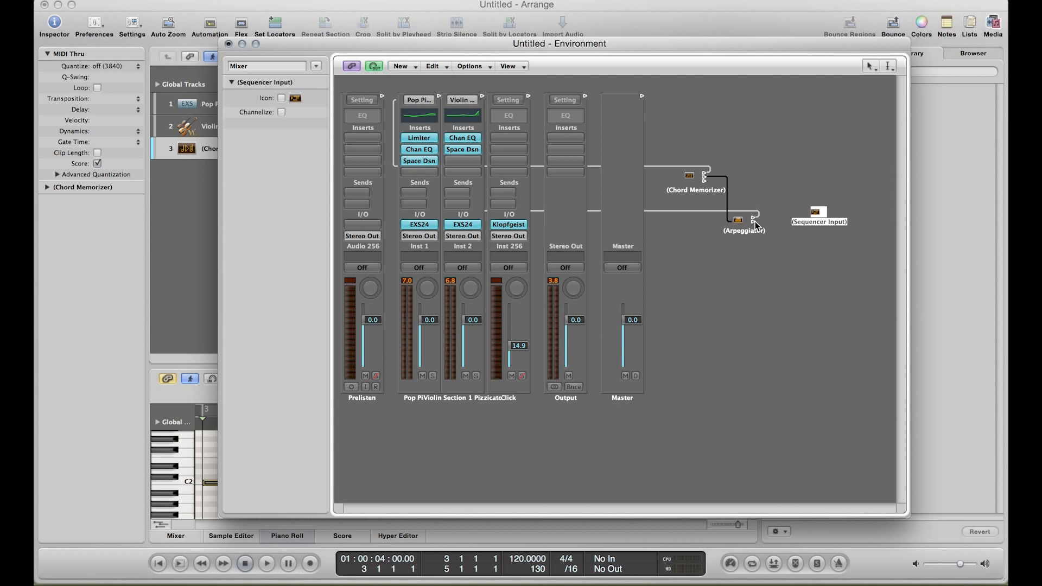
{"action": "left_click_drag", "start_coordinate": [753, 225], "coordinate": [814, 212]}
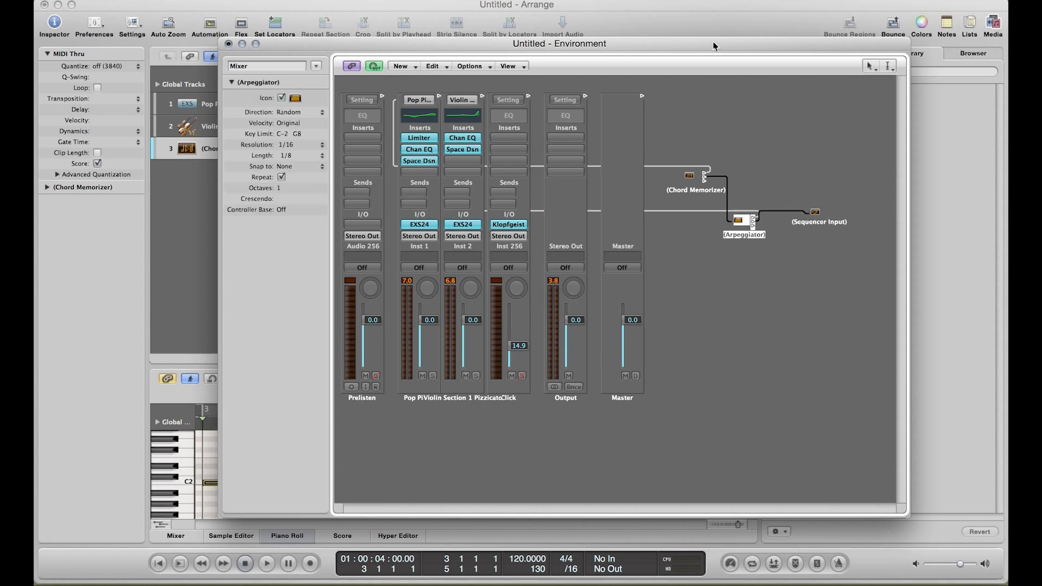
Step: Create an Arrange track from the Sequencer Input object and record-enable it
{"action": "left_click_drag", "start_coordinate": [710, 38], "coordinate": [756, 43]}
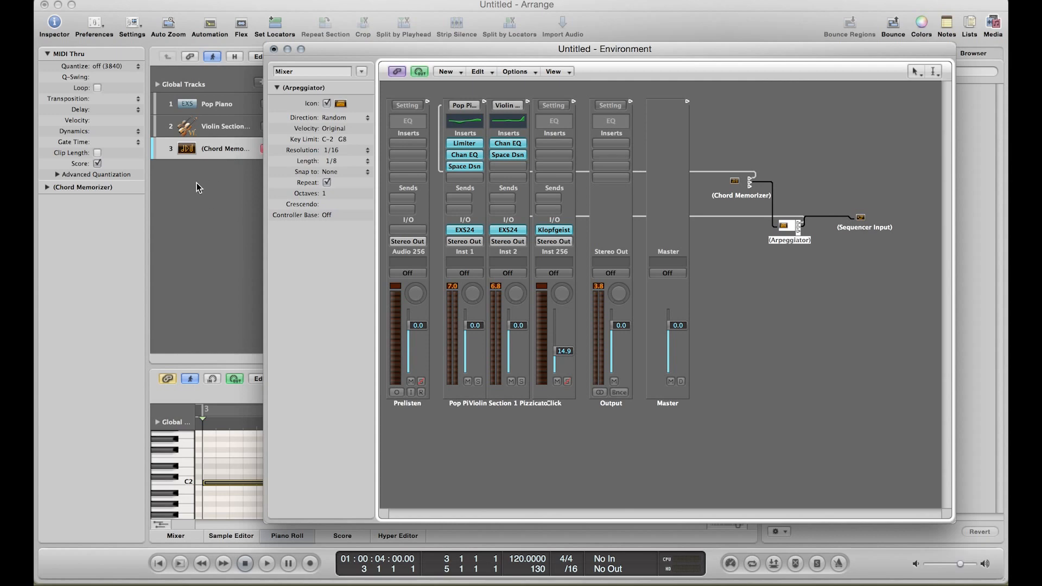
{"action": "left_click", "coordinate": [860, 217]}
{"action": "left_click_drag", "start_coordinate": [228, 263], "coordinate": [218, 252]}
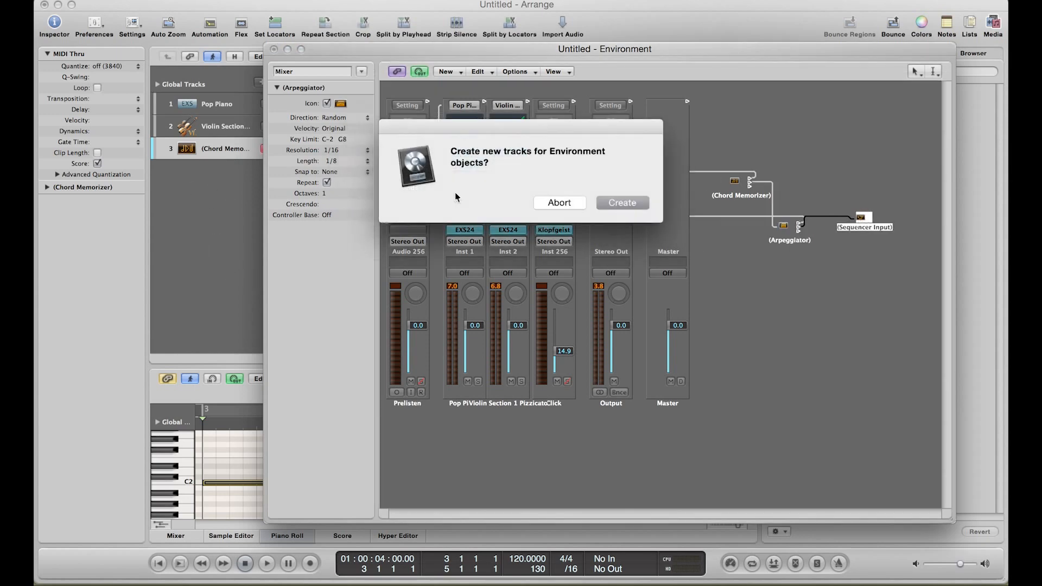
{"action": "left_click", "coordinate": [618, 201]}
{"action": "left_click", "coordinate": [181, 207]}
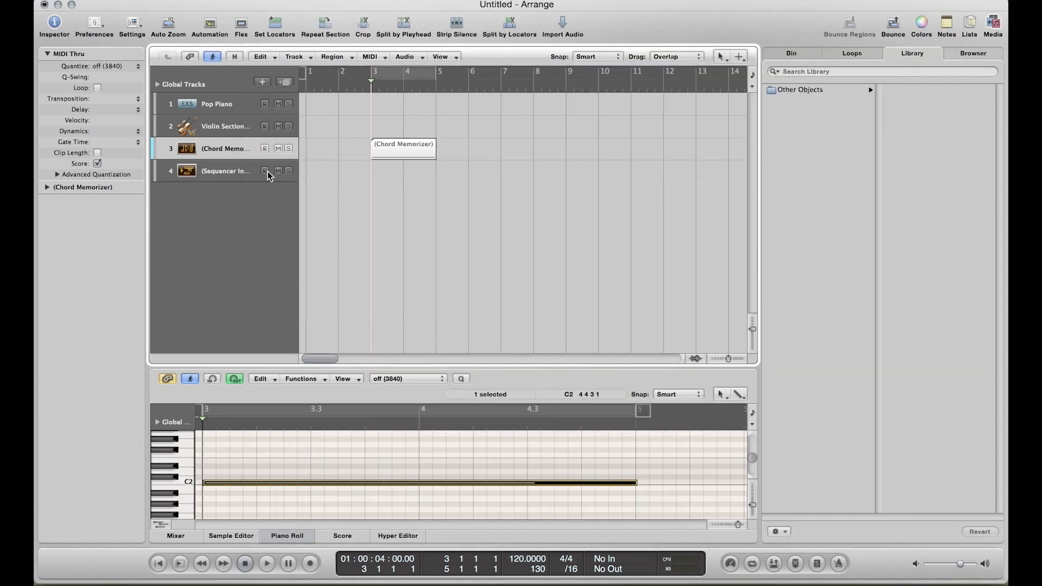
{"action": "left_click", "coordinate": [267, 172]}
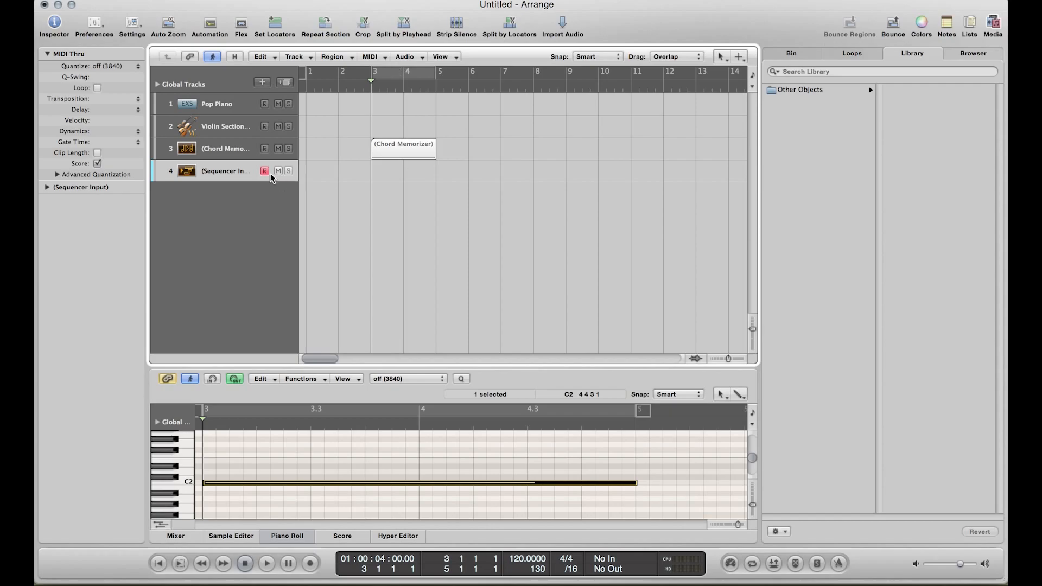
Step: Check the Environment cabling from the Chord Memorizer through the Arpeggiator to the Sequencer Input, and return to the Arrange window
{"action": "key", "text": "ctrl+Up"}
{"action": "left_click", "coordinate": [769, 316]}
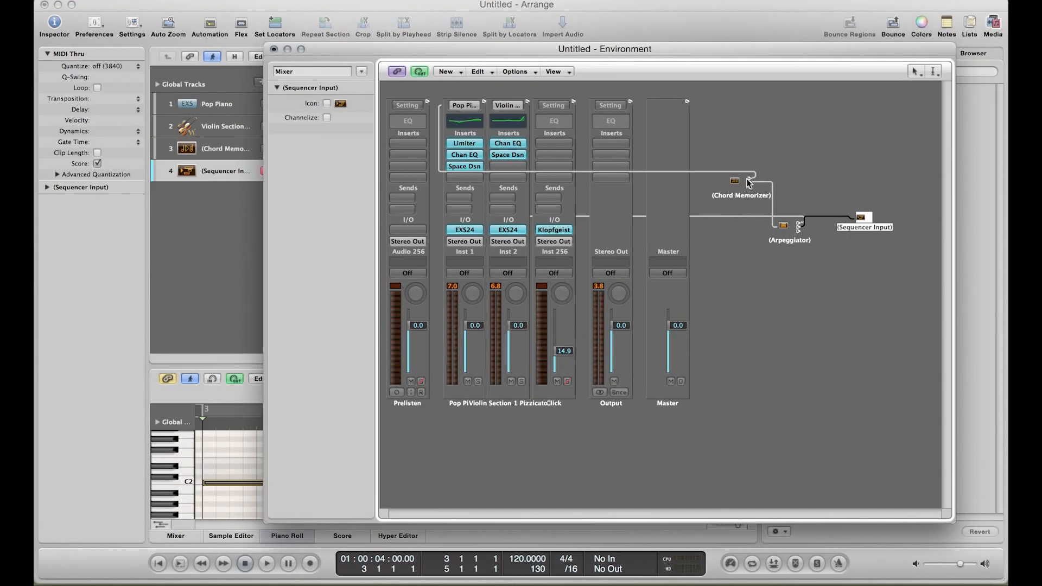
{"action": "left_click", "coordinate": [233, 228]}
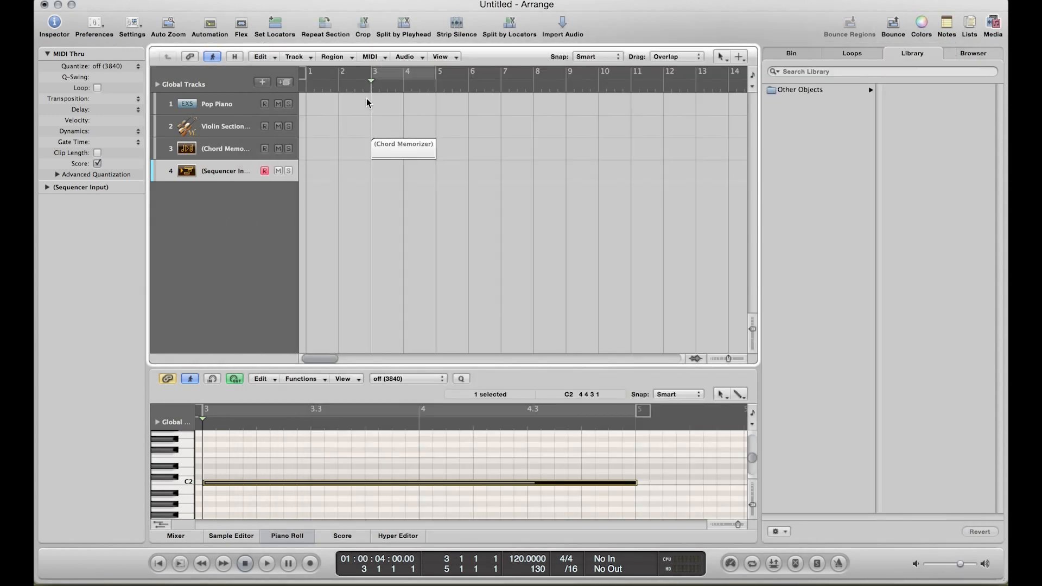
Step: Record the Arpeggiator's output from bar 3 onto the Sequencer Input track and select the recorded region
{"action": "key", "text": "r"}
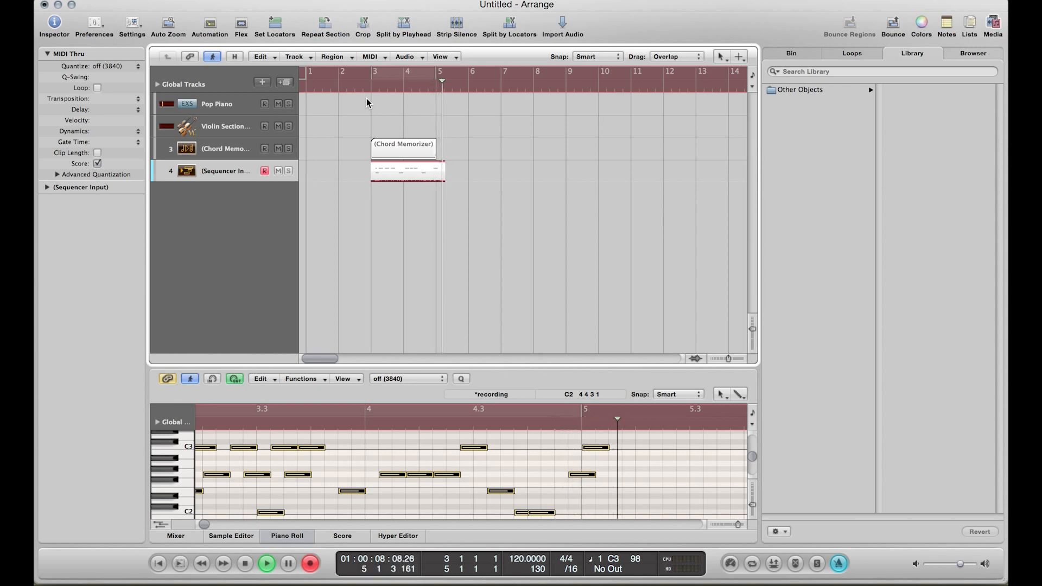
{"action": "key", "text": "space"}
{"action": "left_click", "coordinate": [402, 214]}
{"action": "left_click", "coordinate": [403, 175]}
Step: Enlarge the Piano Roll and examine the recorded arpeggio notes of the Sequencer Input region
{"action": "left_click_drag", "start_coordinate": [399, 367], "coordinate": [397, 213]}
{"action": "scroll", "coordinate": [396, 379], "scroll_direction": "left", "scroll_amount": 5}
{"action": "left_click_drag", "start_coordinate": [449, 212], "coordinate": [450, 152]}
{"action": "scroll", "coordinate": [452, 317], "scroll_direction": "up", "scroll_amount": 8}
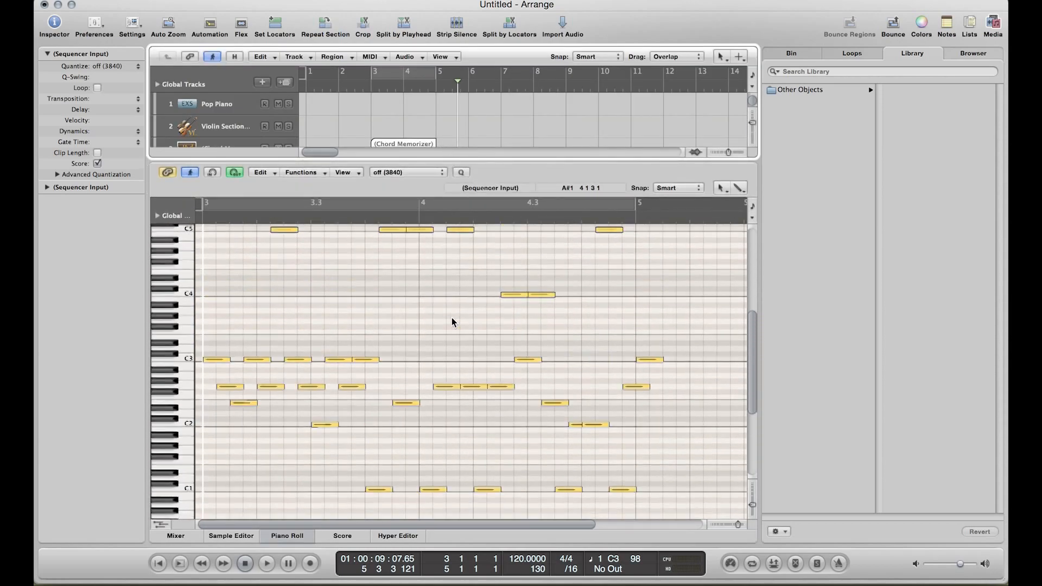
{"action": "scroll", "coordinate": [451, 318], "scroll_direction": "up", "scroll_amount": 3}
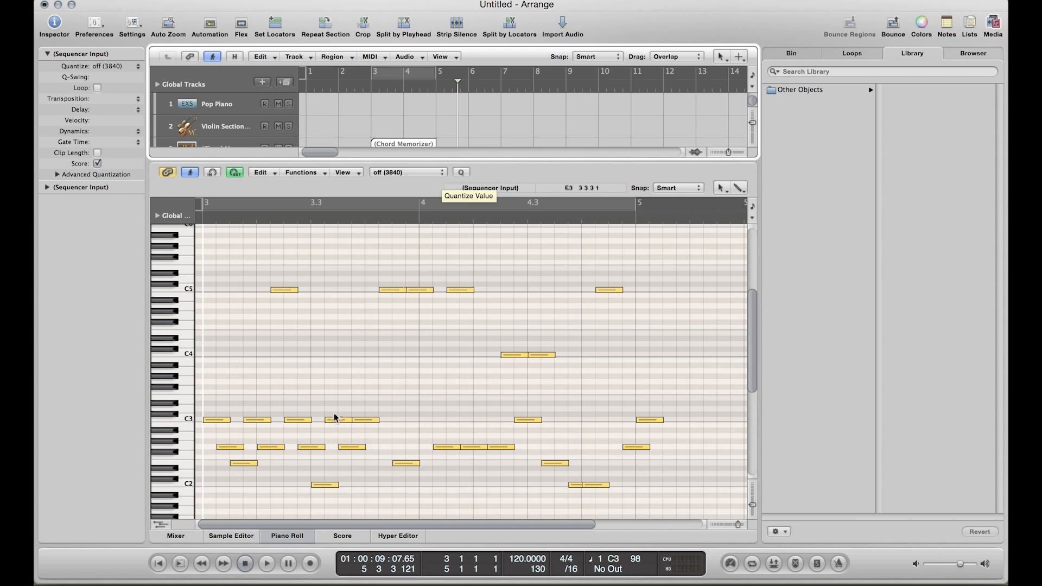
Step: Close the Piano Roll and bring the Environment window back to the front
{"action": "left_click", "coordinate": [290, 536]}
{"action": "key", "text": "ctrl+Up"}
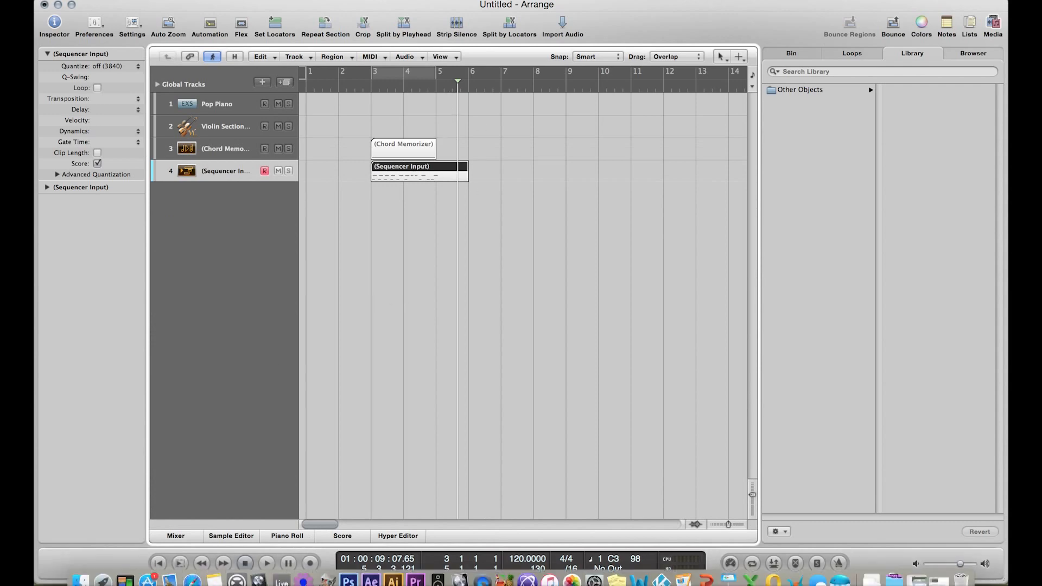
{"action": "left_click", "coordinate": [803, 319]}
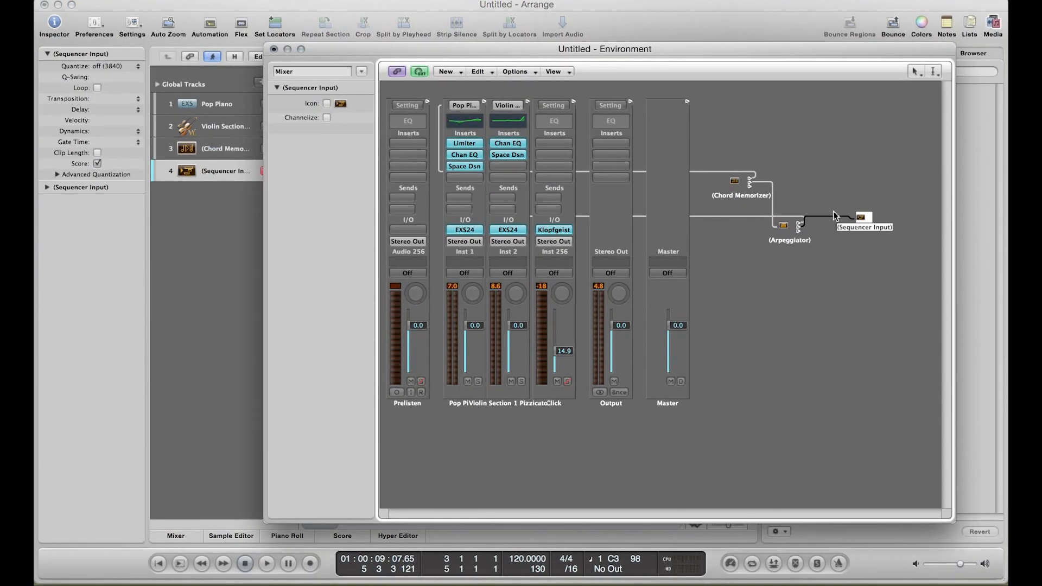